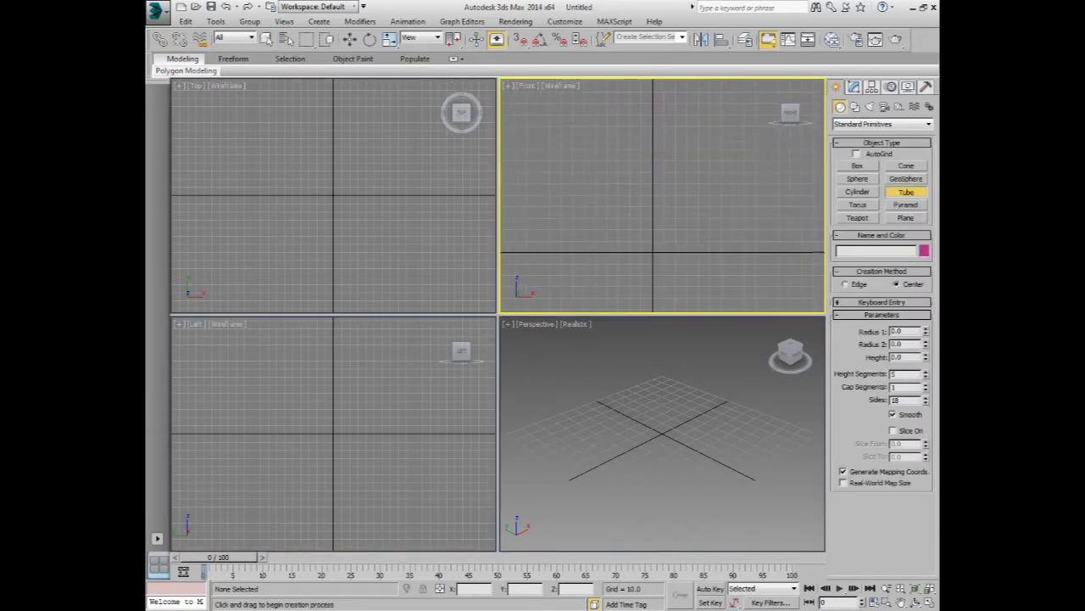
Drag out the tube's outer radius, about 45.7, in the Front view.
{"action": "left_click_drag", "start_coordinate": [652, 194], "coordinate": [709, 193]}
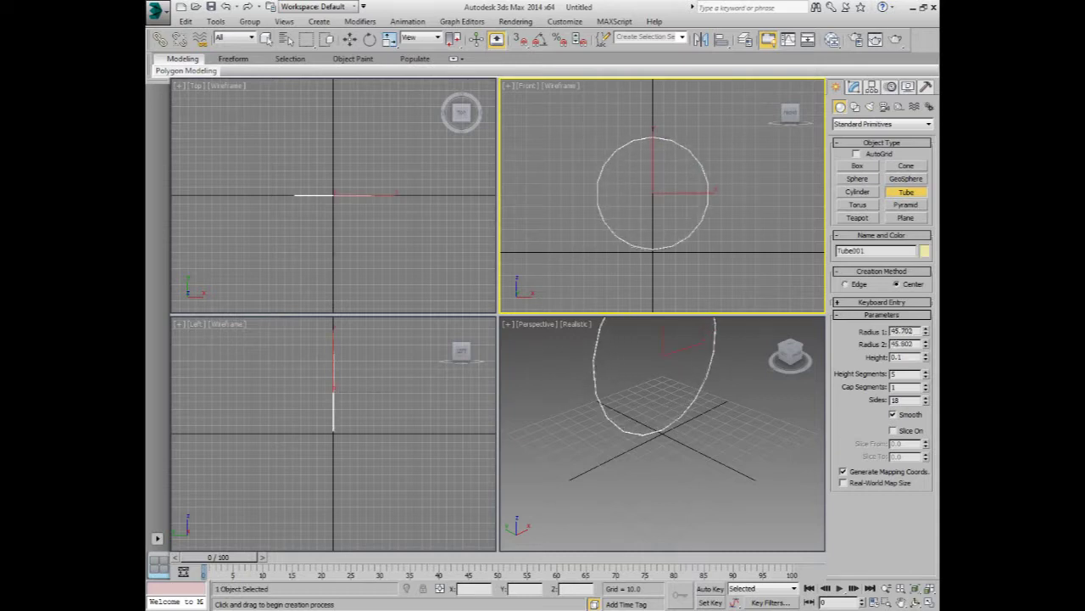
Finish the tube at radii 51.327/31.037 and height 34.136, then maximize Perspective.
{"action": "left_click", "coordinate": [687, 194]}
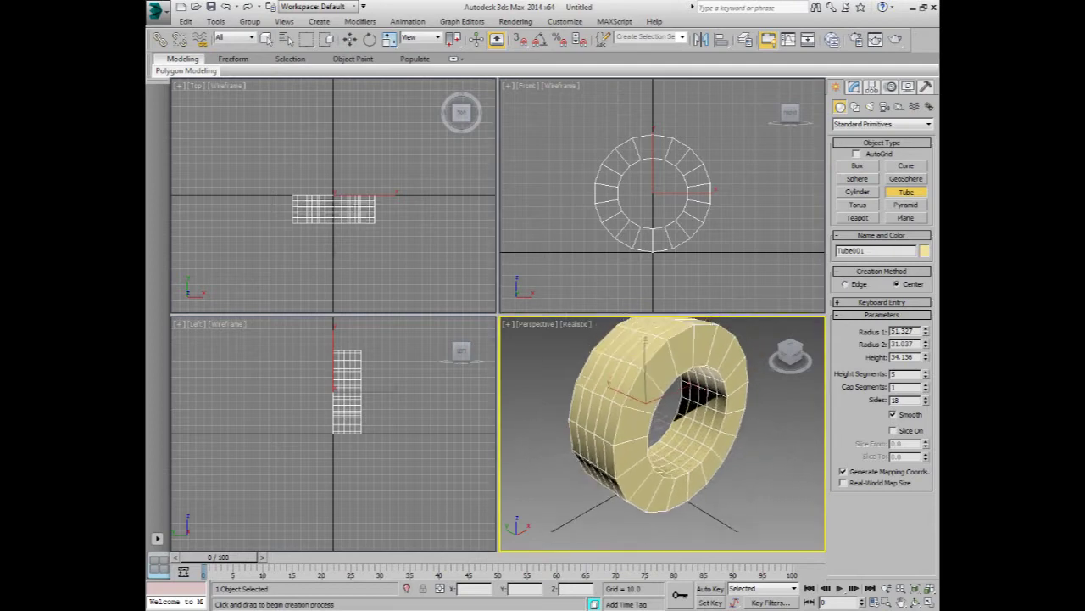
{"action": "key", "text": "alt+w"}
{"action": "middle_click_drag", "start_coordinate": [497, 314], "coordinate": [509, 326], "text": "alt"}
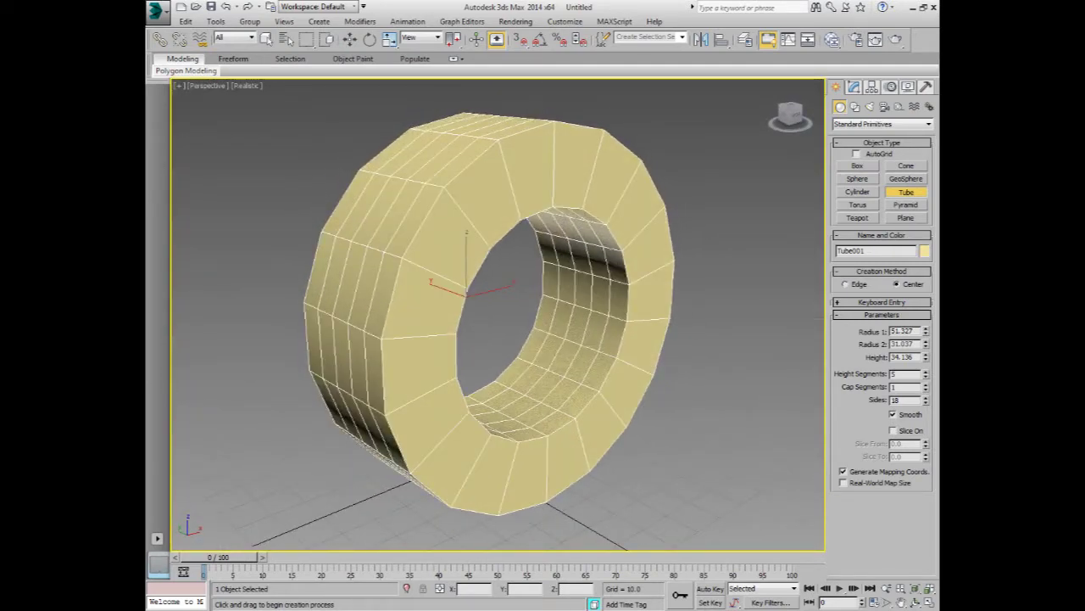
Give the tube 50 sides, 6 height segments and 4 cap segments.
{"action": "double_click", "coordinate": [901, 399]}
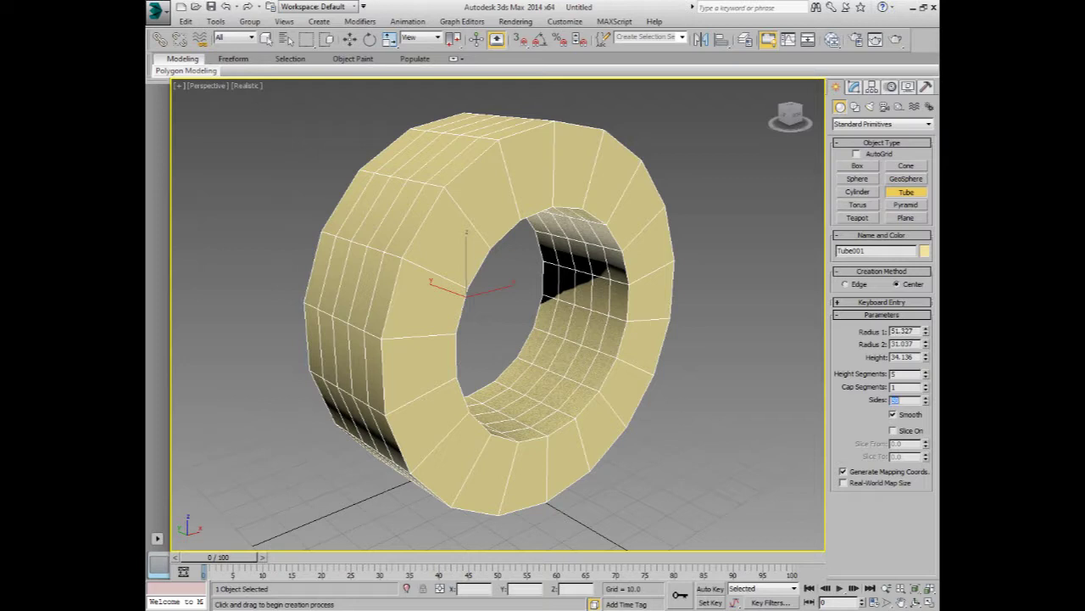
{"action": "type", "text": "50"}
{"action": "key", "text": "Return"}
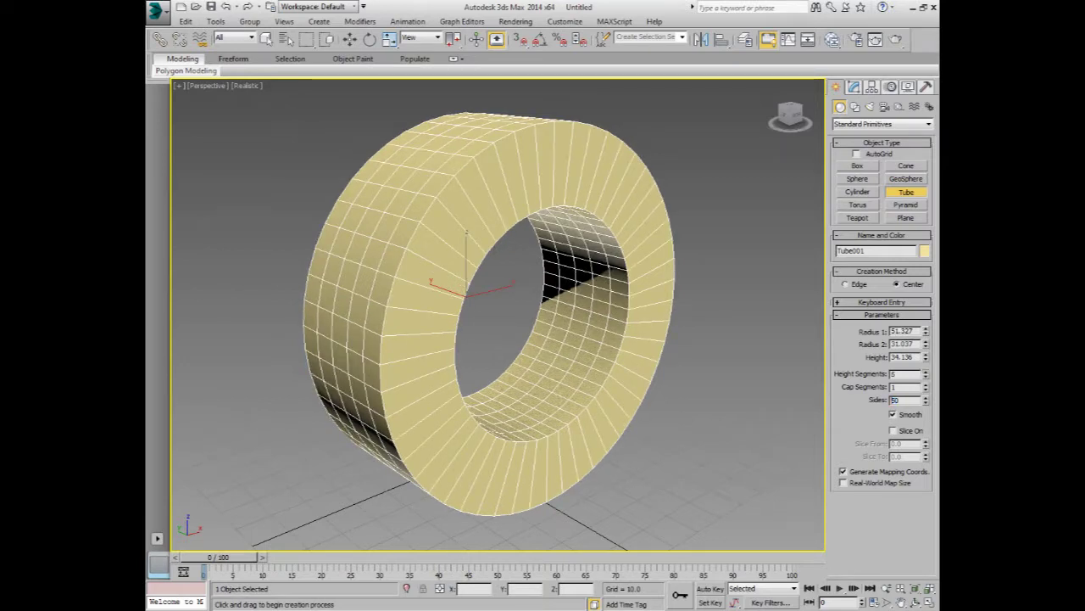
{"action": "left_click", "coordinate": [925, 371]}
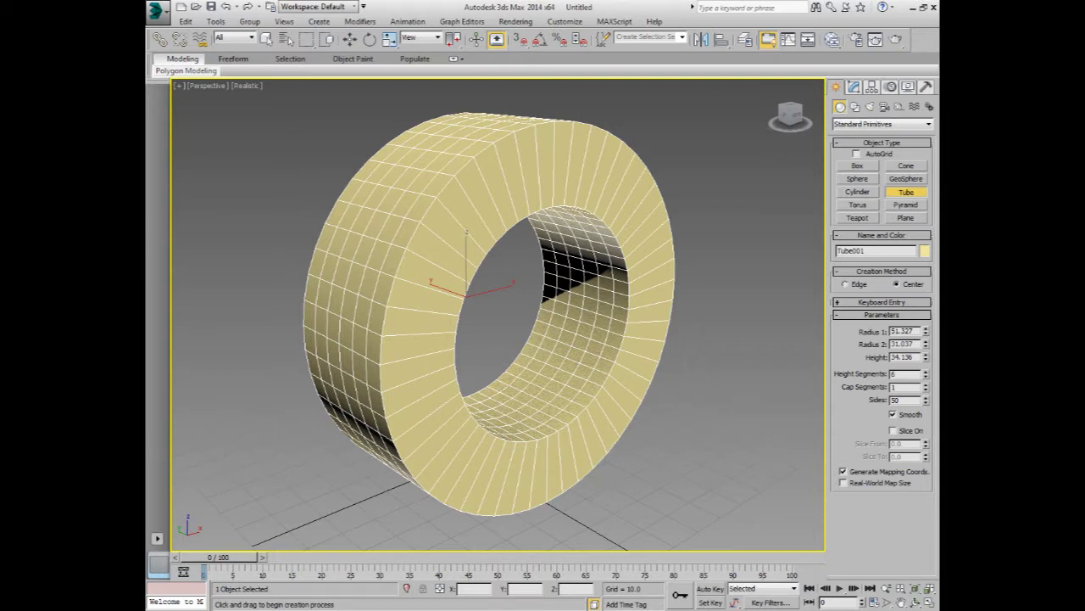
{"action": "left_click", "coordinate": [925, 383]}
{"action": "left_click", "coordinate": [925, 383]}
{"action": "left_click", "coordinate": [925, 383]}
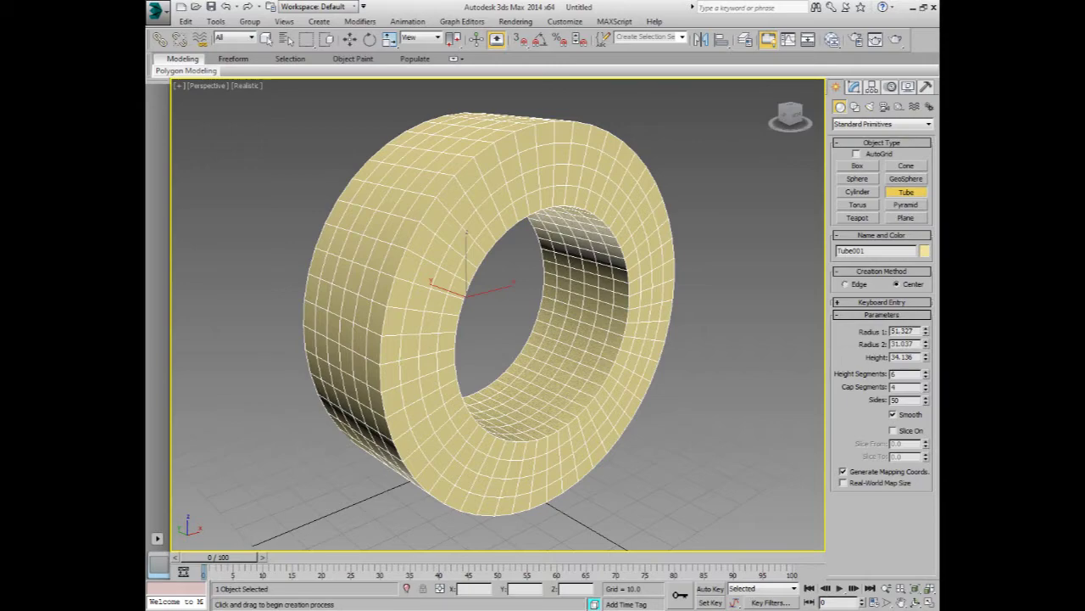
{"action": "mouse_move", "coordinate": [497, 314]}
{"action": "middle_mouse_down", "text": "alt"}
{"action": "mouse_move", "coordinate": [518, 315]}
{"action": "mouse_move", "coordinate": [500, 322]}
{"action": "mouse_move", "coordinate": [479, 305]}
{"action": "middle_mouse_up", "text": "alt"}
Colour the tube grey and convert it to an Editable Poly.
{"action": "left_click", "coordinate": [924, 250]}
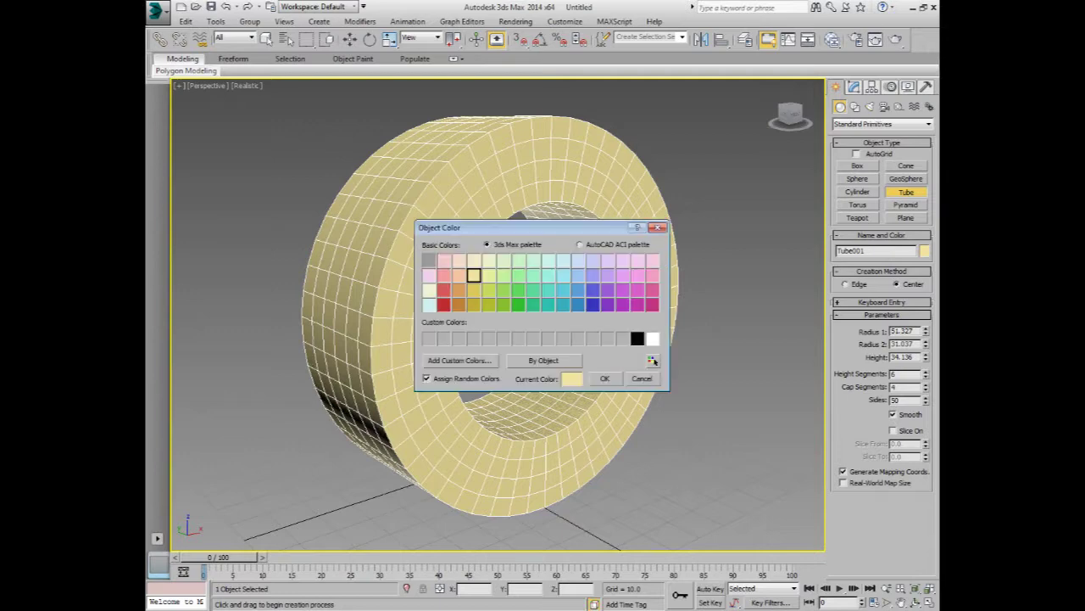
{"action": "left_click", "coordinate": [652, 338]}
{"action": "left_click", "coordinate": [605, 379]}
{"action": "right_click", "coordinate": [593, 331]}
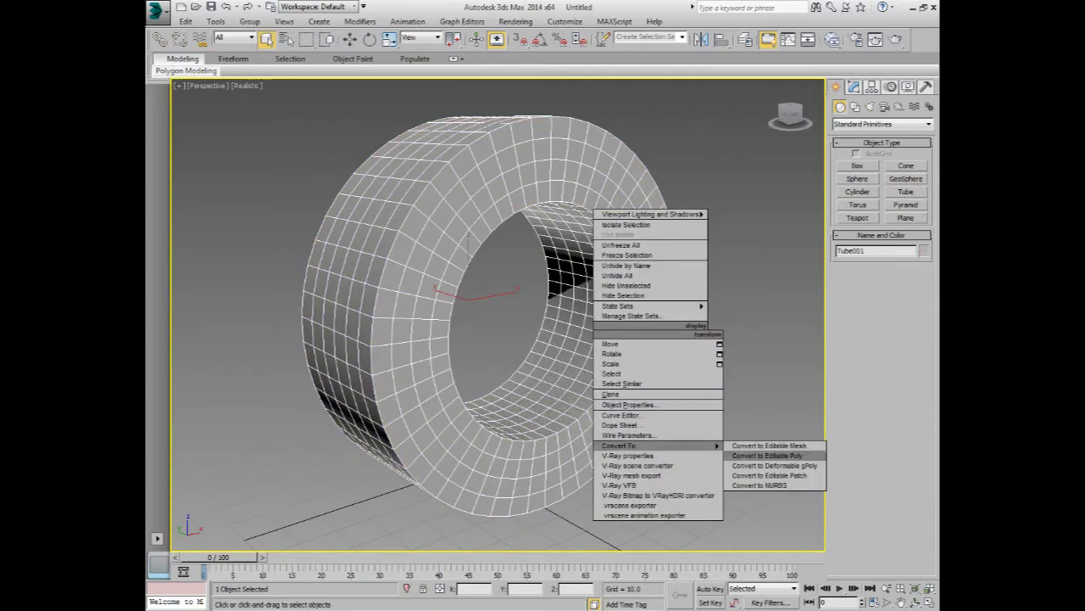
{"action": "left_click", "coordinate": [767, 455]}
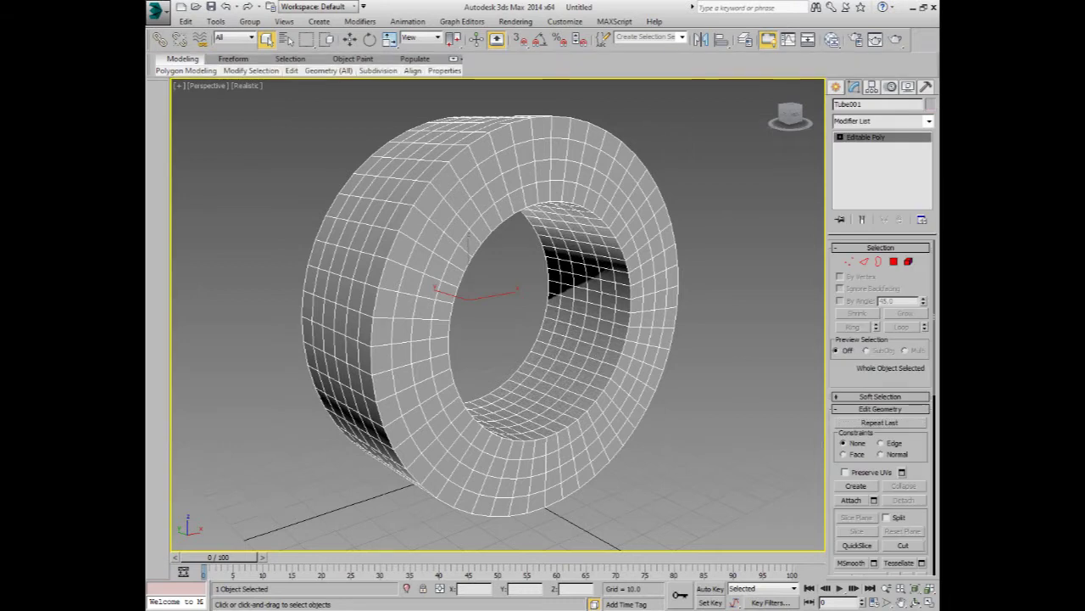
Select the tube's inner wall polygons by angle and delete them.
{"action": "key", "text": "4"}
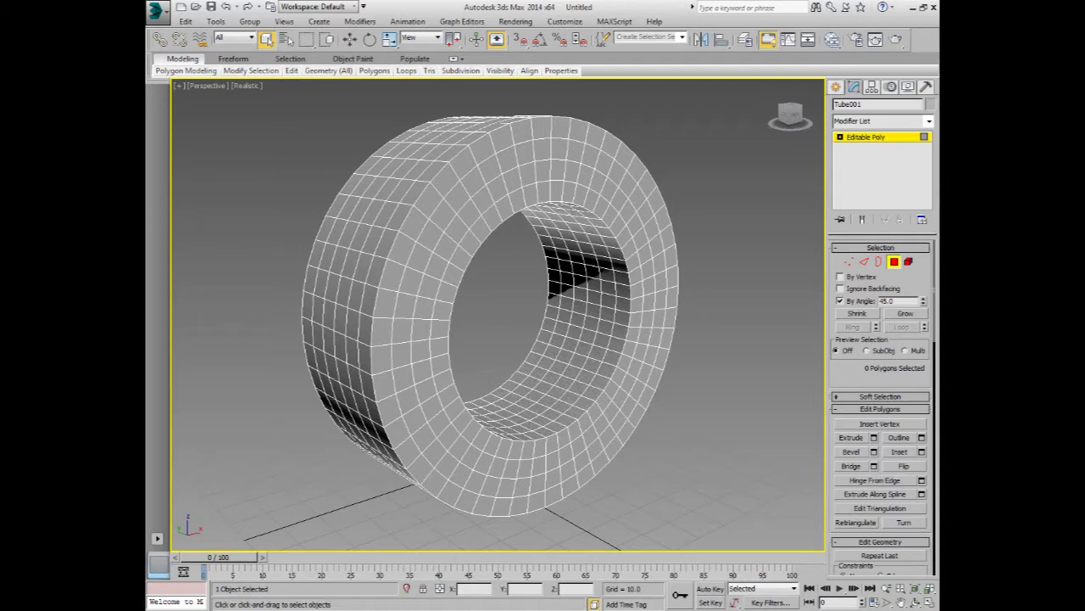
{"action": "left_click", "coordinate": [585, 322]}
{"action": "left_click", "coordinate": [552, 255]}
{"action": "key", "text": "Delete"}
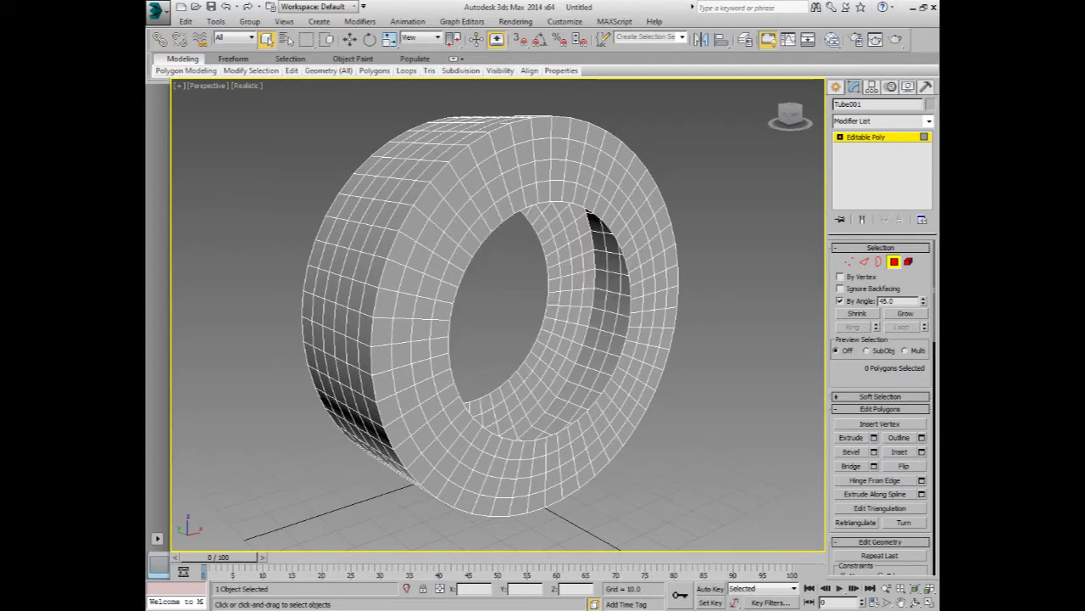
{"action": "mouse_move", "coordinate": [498, 313]}
{"action": "middle_mouse_down", "text": "alt"}
{"action": "mouse_move", "coordinate": [449, 312]}
{"action": "mouse_move", "coordinate": [471, 317]}
{"action": "middle_mouse_up", "text": "alt"}
Turn off By Angle, switch to Edge level and select a top rim edge.
{"action": "left_click", "coordinate": [840, 300]}
{"action": "left_click", "coordinate": [864, 261]}
{"action": "left_click", "coordinate": [567, 141]}
{"action": "middle_click_drag", "start_coordinate": [567, 140], "coordinate": [583, 136], "text": "alt"}
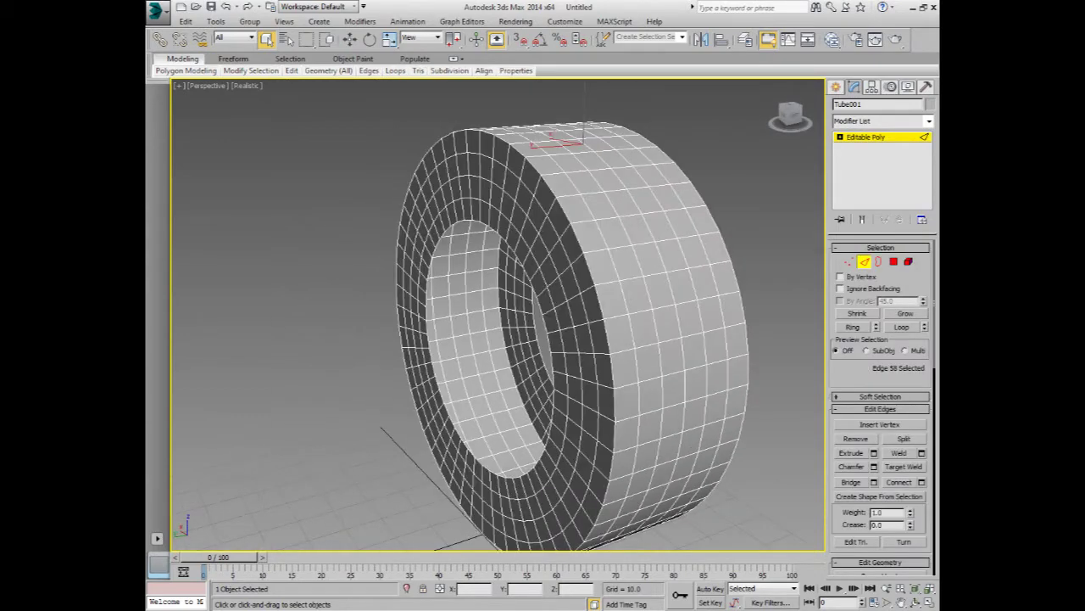
Loop the selected top edges and scale them outward to round the sidewall.
{"action": "left_click", "coordinate": [901, 327]}
{"action": "mouse_move", "coordinate": [585, 246]}
{"action": "middle_mouse_down", "text": "alt"}
{"action": "mouse_move", "coordinate": [593, 228]}
{"action": "mouse_move", "coordinate": [619, 333]}
{"action": "middle_mouse_up", "text": "alt"}
{"action": "key", "text": "r"}
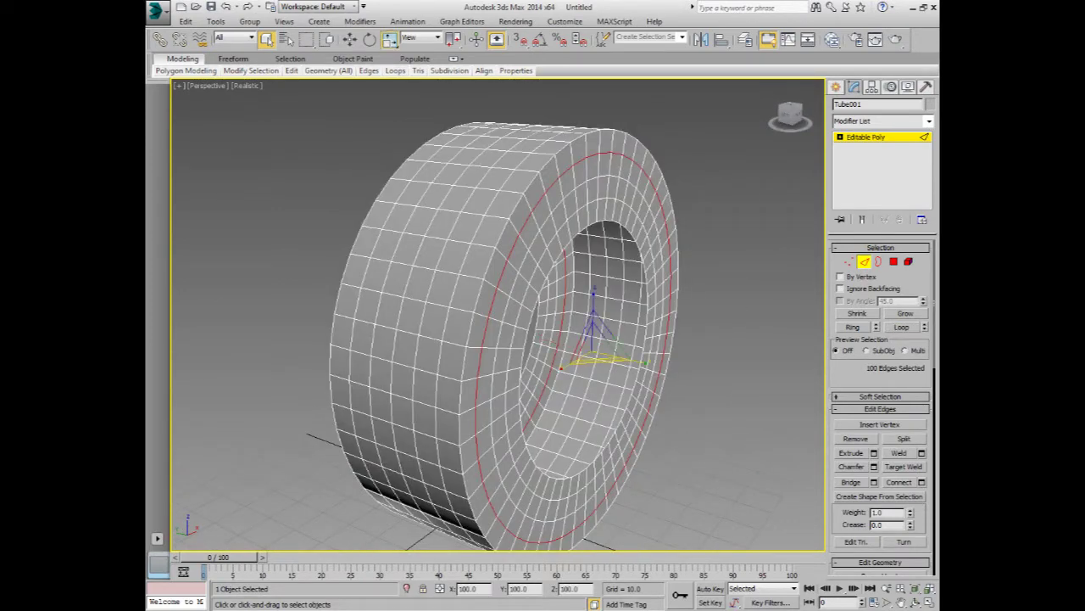
{"action": "left_click_drag", "start_coordinate": [453, 39], "coordinate": [452, 63]}
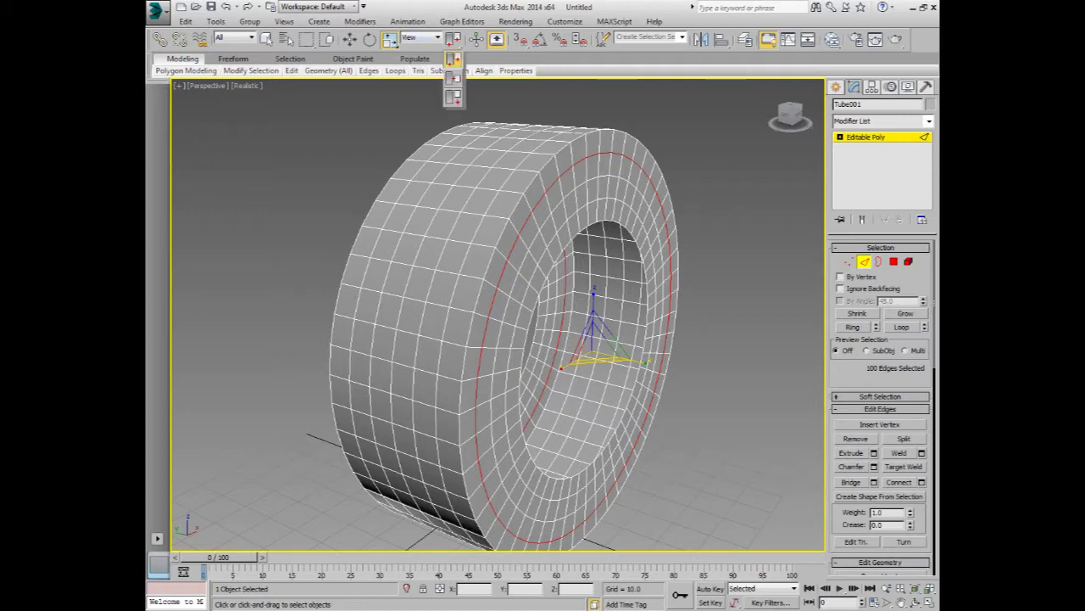
{"action": "middle_click_drag", "start_coordinate": [619, 332], "coordinate": [568, 333], "text": "alt"}
{"action": "left_click_drag", "start_coordinate": [542, 339], "coordinate": [547, 337]}
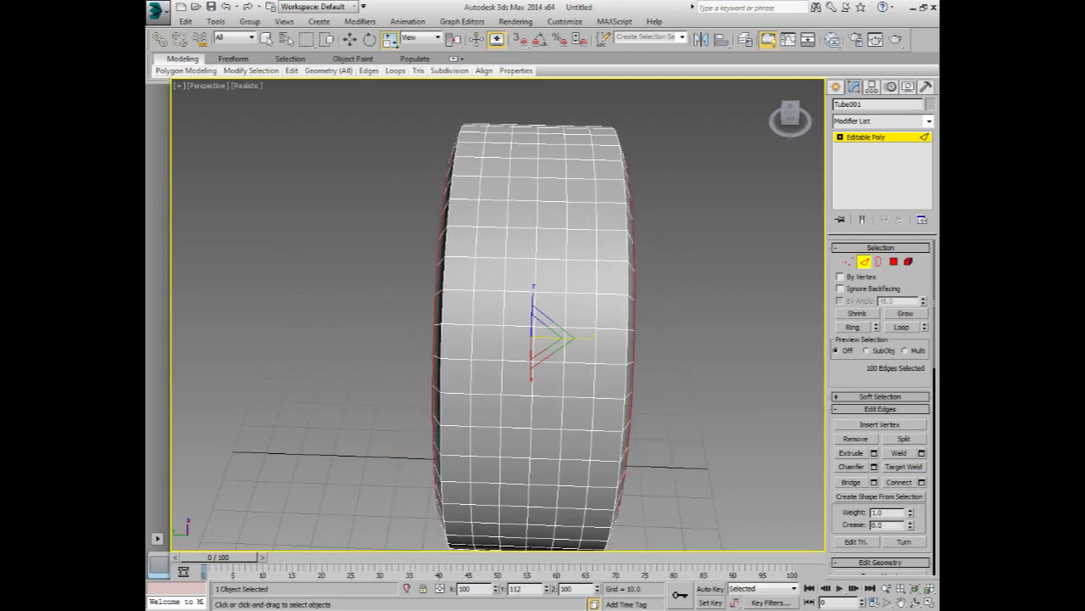
{"action": "left_click_drag", "start_coordinate": [543, 340], "coordinate": [556, 335]}
{"action": "middle_click_drag", "start_coordinate": [555, 334], "coordinate": [663, 365], "text": "alt"}
{"action": "scroll", "coordinate": [663, 365], "scroll_direction": "up", "scroll_amount": 3}
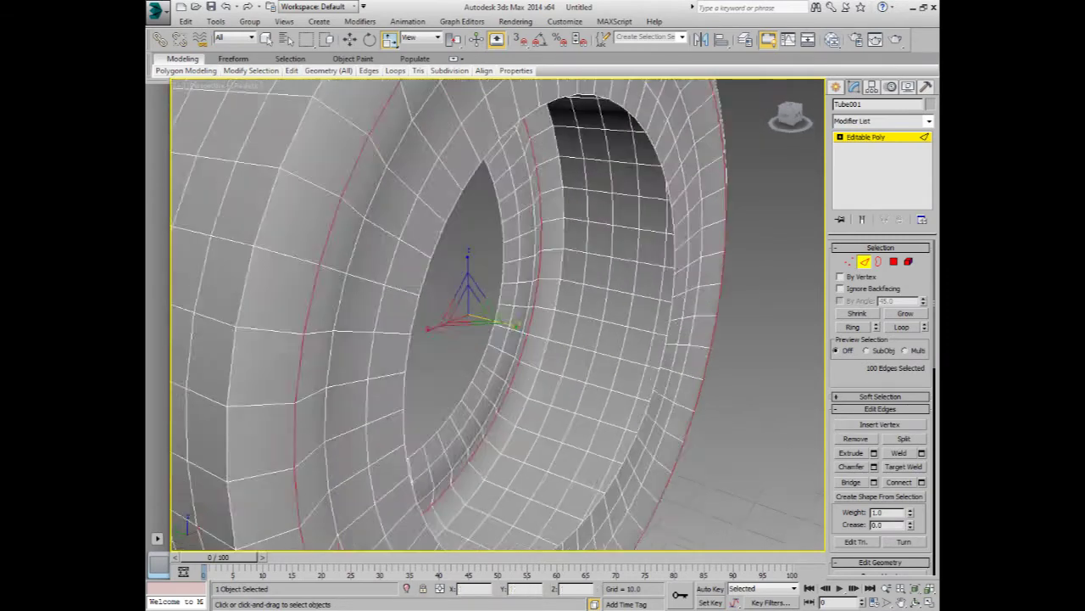
{"action": "scroll", "coordinate": [664, 364], "scroll_direction": "up", "scroll_amount": 3}
{"action": "scroll", "coordinate": [497, 314], "scroll_direction": "down", "scroll_amount": 5}
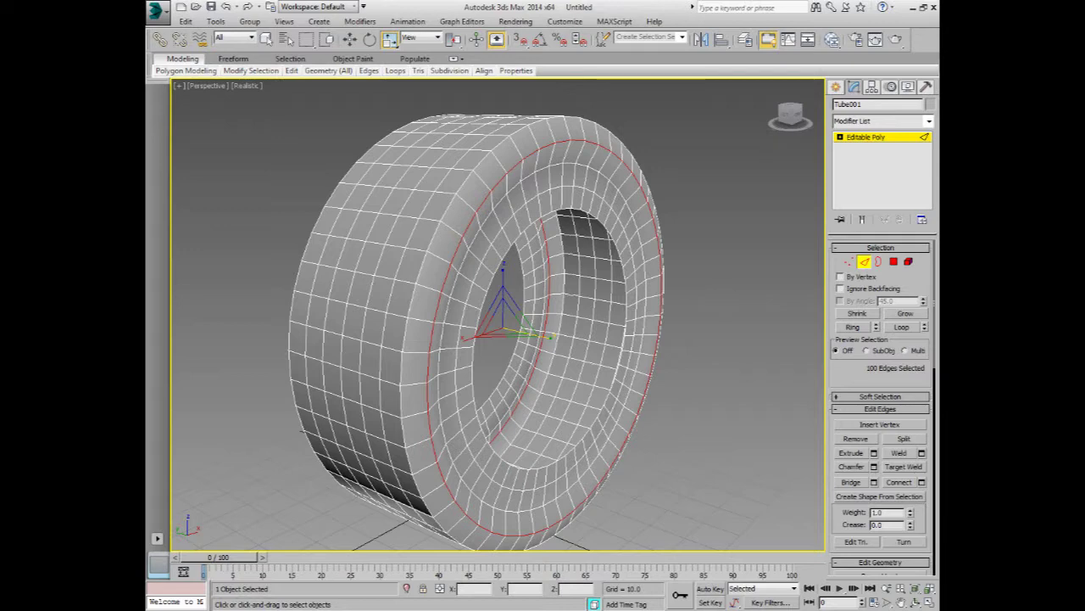
{"action": "middle_click_drag", "start_coordinate": [509, 339], "coordinate": [381, 339], "text": "alt"}
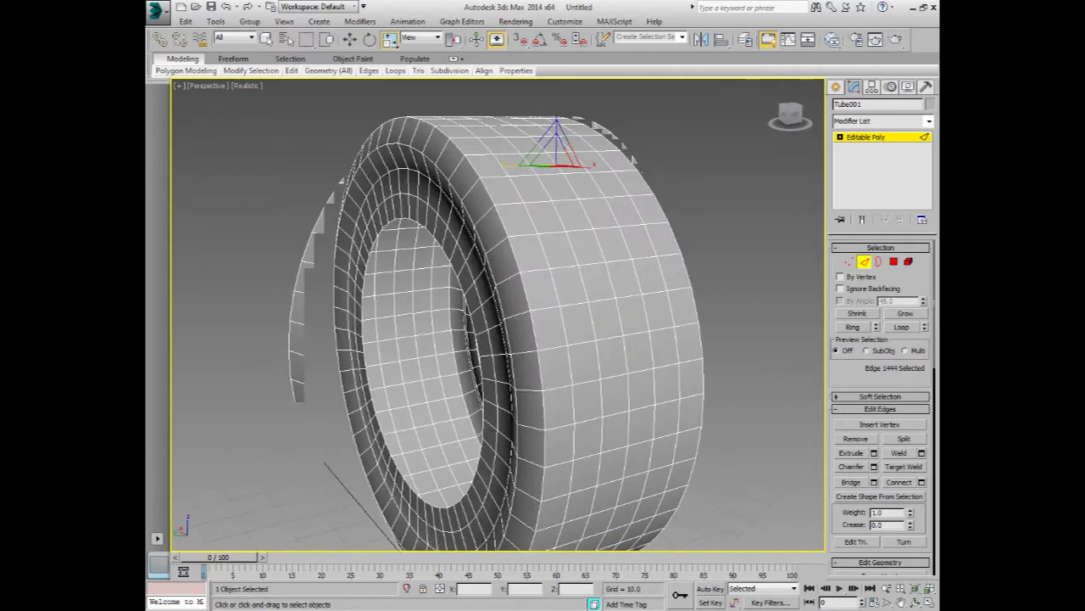
Select two top edges and extend them into loops around the inner rim.
{"action": "left_click", "coordinate": [555, 162]}
{"action": "middle_click_drag", "start_coordinate": [509, 339], "coordinate": [593, 340], "text": "alt"}
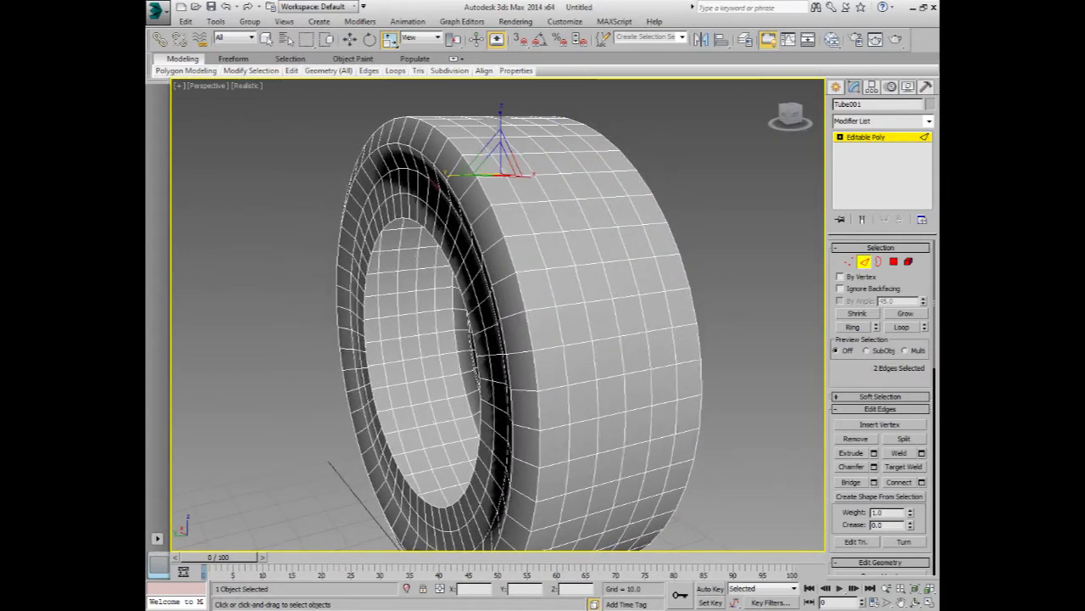
{"action": "middle_click_drag", "start_coordinate": [508, 340], "coordinate": [560, 339], "text": "alt"}
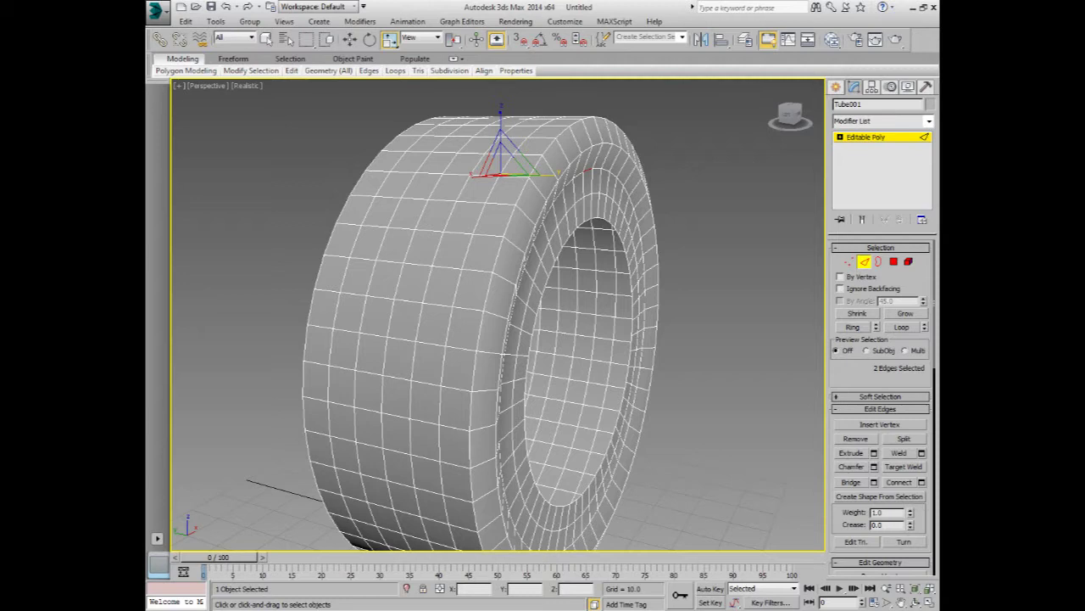
{"action": "left_click", "coordinate": [902, 327]}
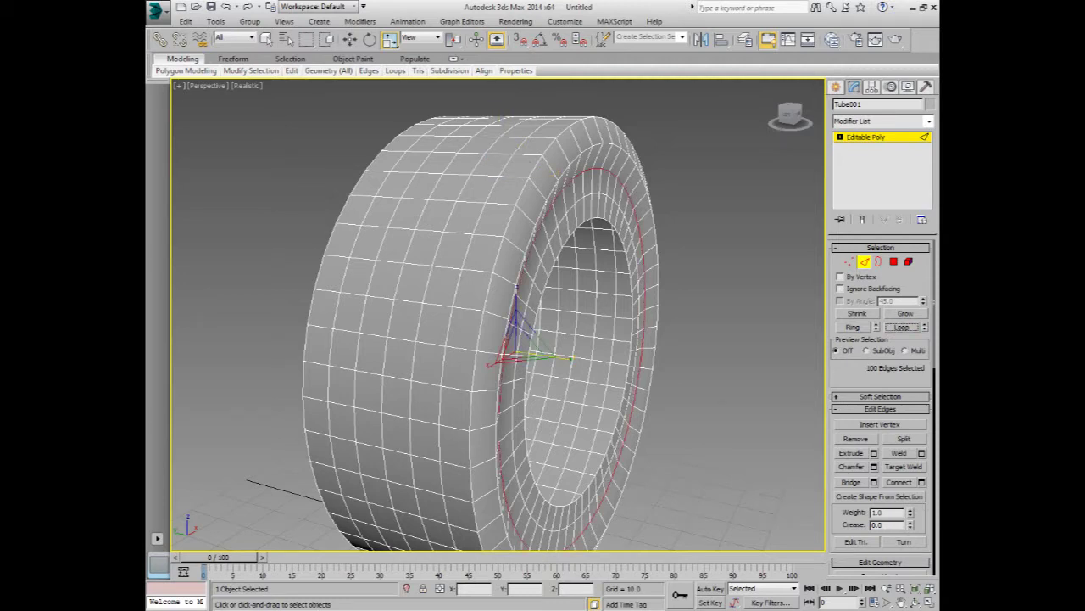
{"action": "middle_click_drag", "start_coordinate": [509, 339], "coordinate": [551, 339], "text": "alt"}
Select another pair of edges as a full loop, then pick a single tread edge.
{"action": "left_click", "coordinate": [594, 180]}
{"action": "middle_click_drag", "start_coordinate": [594, 180], "coordinate": [695, 179], "text": "alt"}
{"action": "middle_click_drag", "start_coordinate": [509, 339], "coordinate": [577, 339], "text": "alt"}
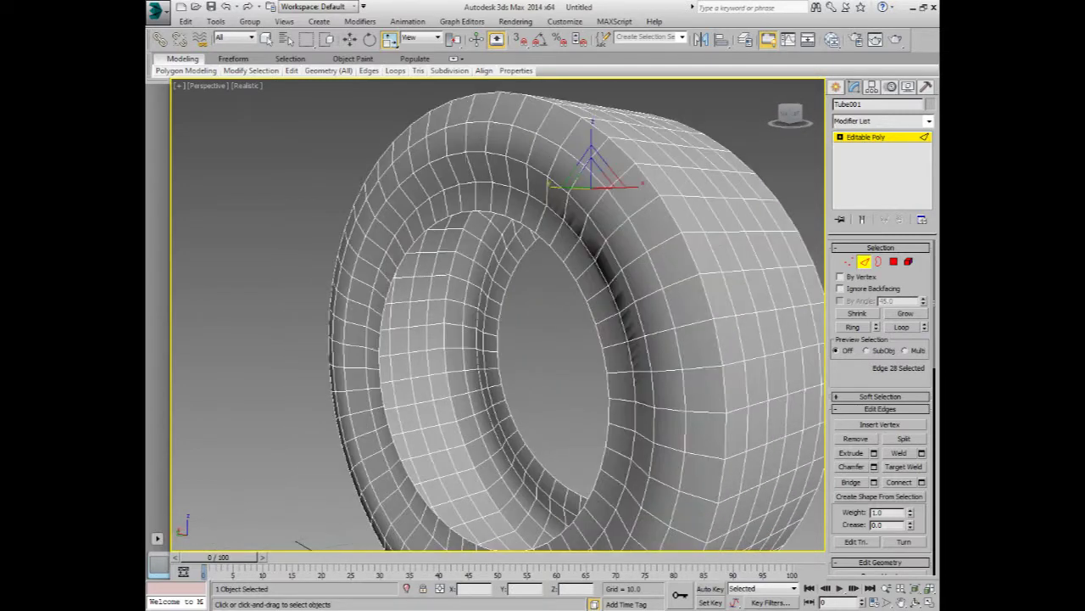
{"action": "left_click", "coordinate": [558, 210], "text": "ctrl"}
{"action": "left_click", "coordinate": [901, 326]}
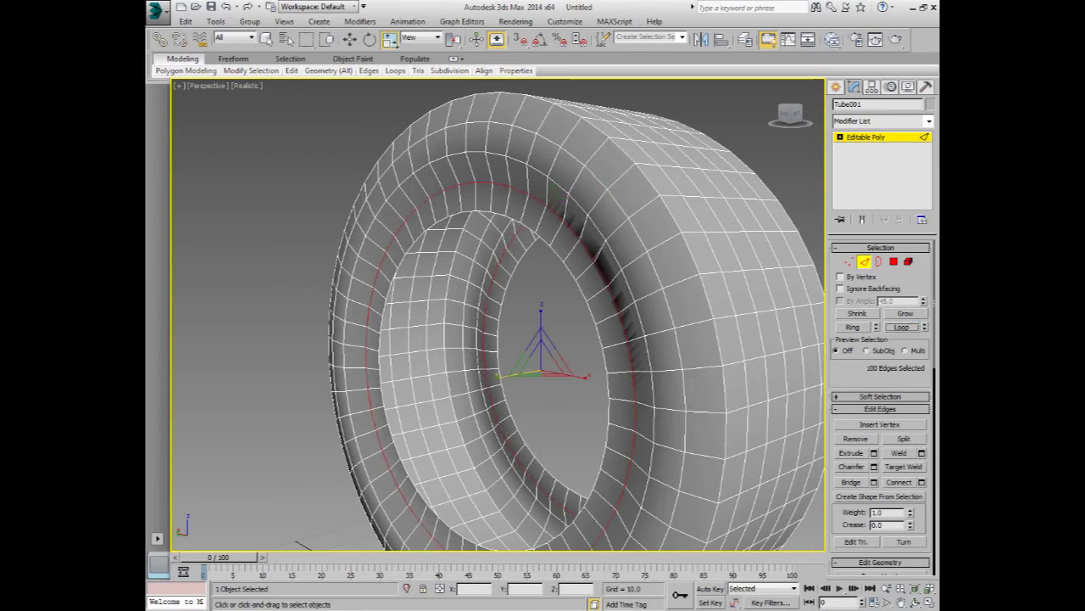
{"action": "middle_click_drag", "start_coordinate": [475, 340], "coordinate": [594, 339], "text": "alt"}
{"action": "middle_click_drag", "start_coordinate": [509, 339], "coordinate": [611, 339], "text": "alt"}
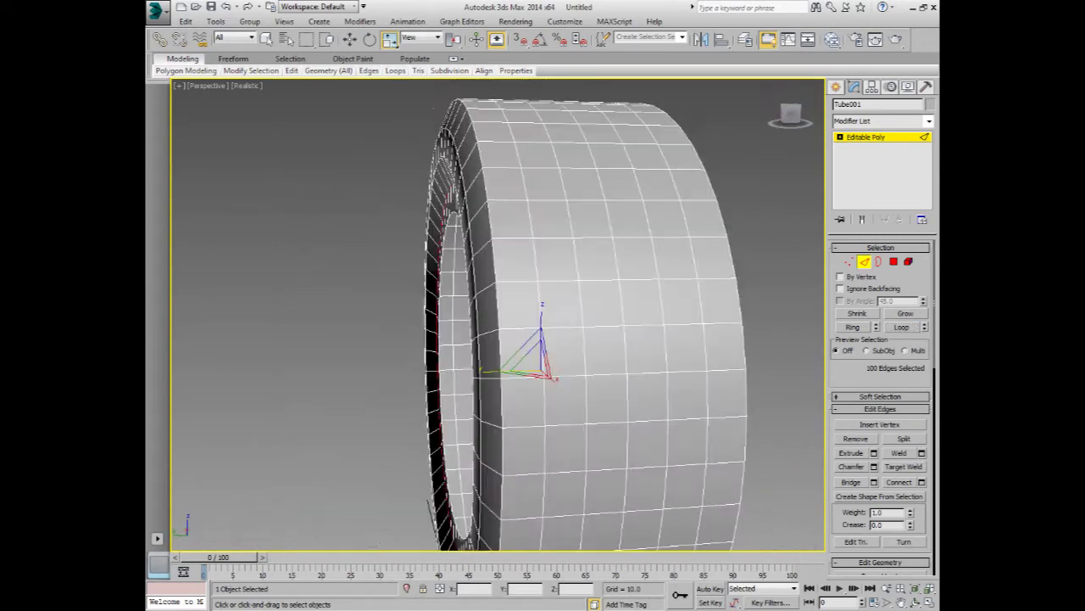
{"action": "middle_click_drag", "start_coordinate": [508, 339], "coordinate": [611, 339], "text": "alt"}
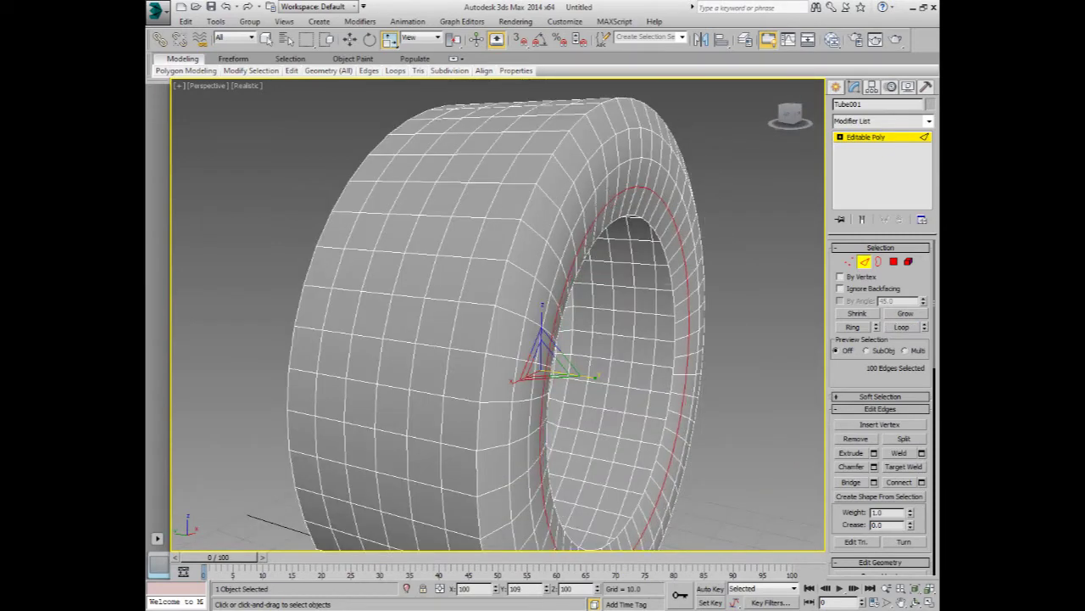
{"action": "mouse_move", "coordinate": [509, 340]}
{"action": "middle_mouse_down", "text": "alt"}
{"action": "mouse_move", "coordinate": [577, 348]}
{"action": "mouse_move", "coordinate": [661, 390]}
{"action": "middle_mouse_up", "text": "alt"}
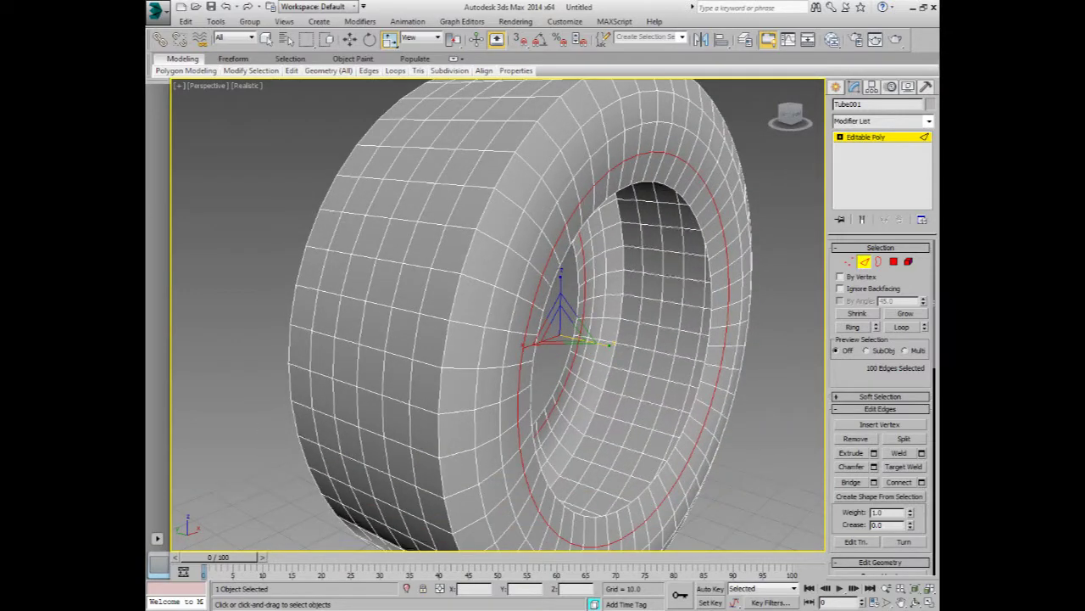
{"action": "left_click", "coordinate": [390, 217]}
{"action": "middle_click_drag", "start_coordinate": [390, 217], "coordinate": [339, 475], "text": "alt"}
Test-move the selected tread edge to bend its neighbours, then move it back.
{"action": "key", "text": "w"}
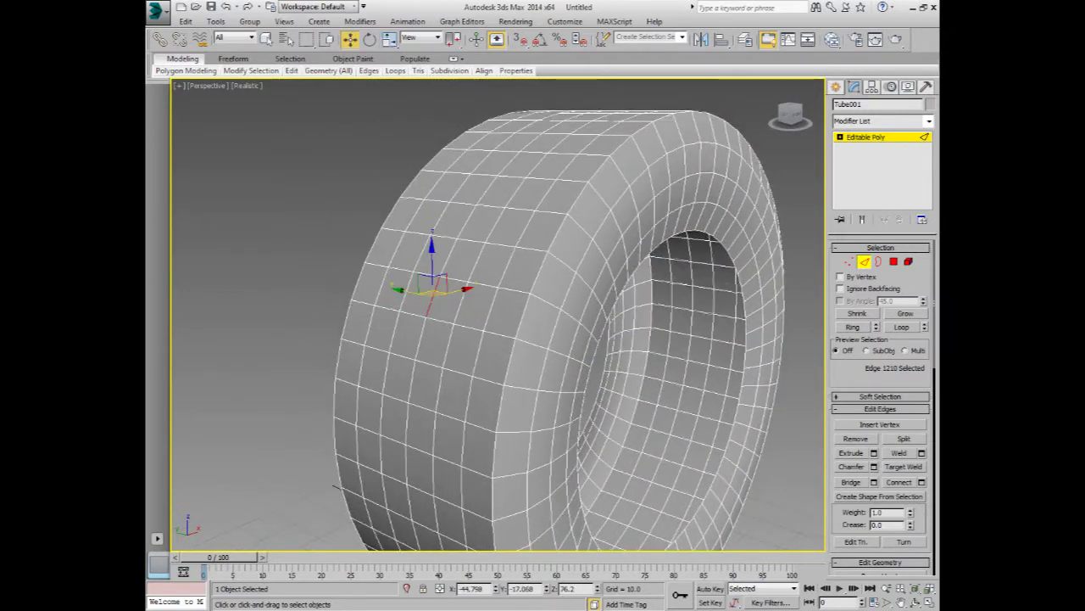
{"action": "key", "text": "z"}
{"action": "mouse_move", "coordinate": [455, 316]}
{"action": "left_mouse_down"}
{"action": "mouse_move", "coordinate": [456, 304]}
{"action": "mouse_move", "coordinate": [430, 428]}
{"action": "left_mouse_up"}
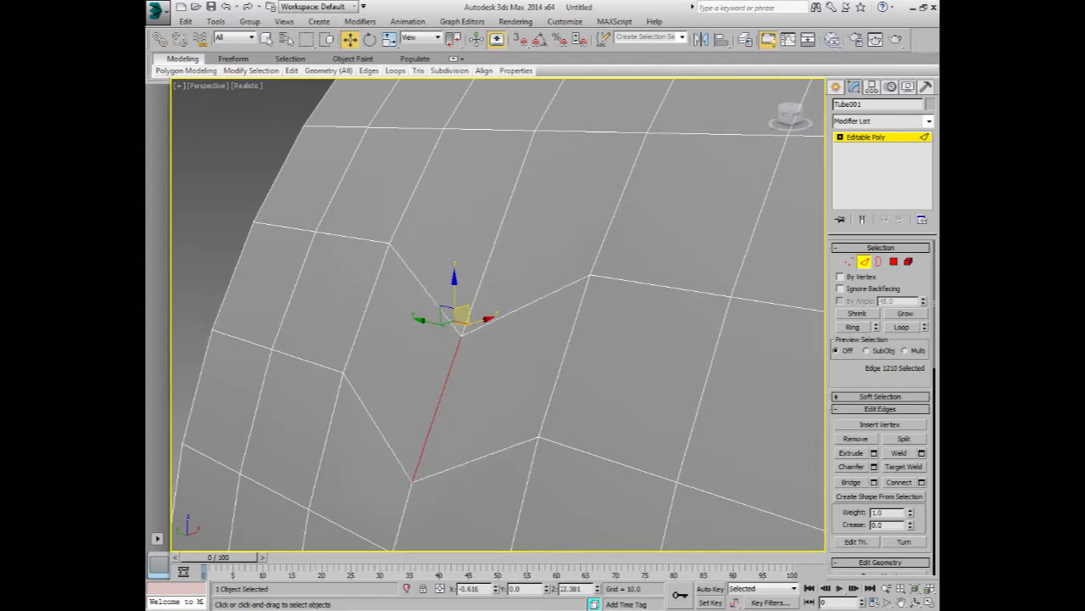
{"action": "left_click_drag", "start_coordinate": [430, 428], "coordinate": [455, 326]}
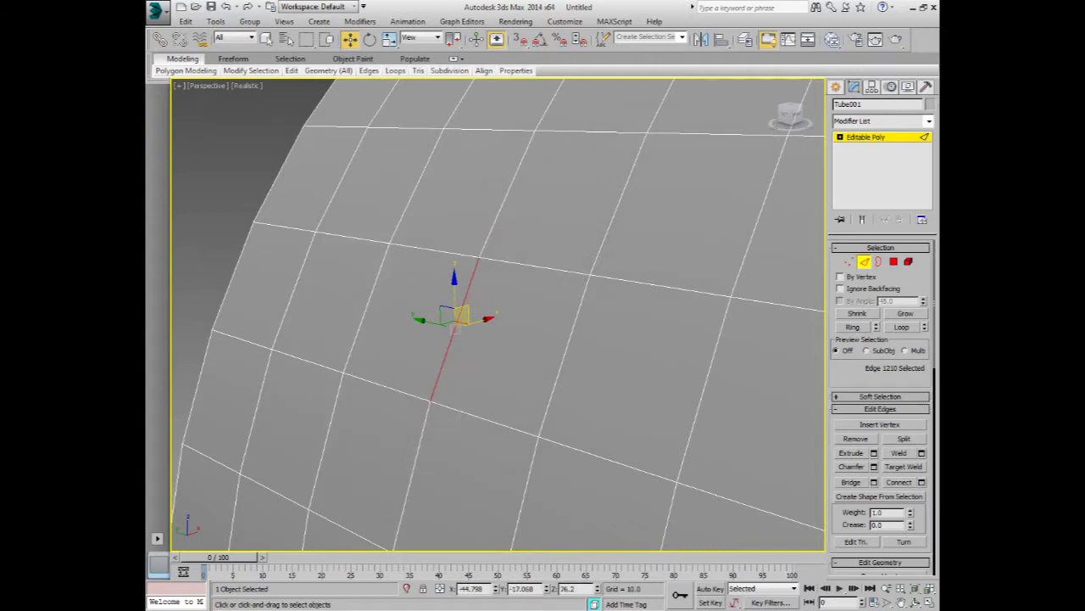
{"action": "scroll", "coordinate": [483, 309], "scroll_direction": "down", "scroll_amount": 5}
{"action": "scroll", "coordinate": [483, 309], "scroll_direction": "up", "scroll_amount": 3}
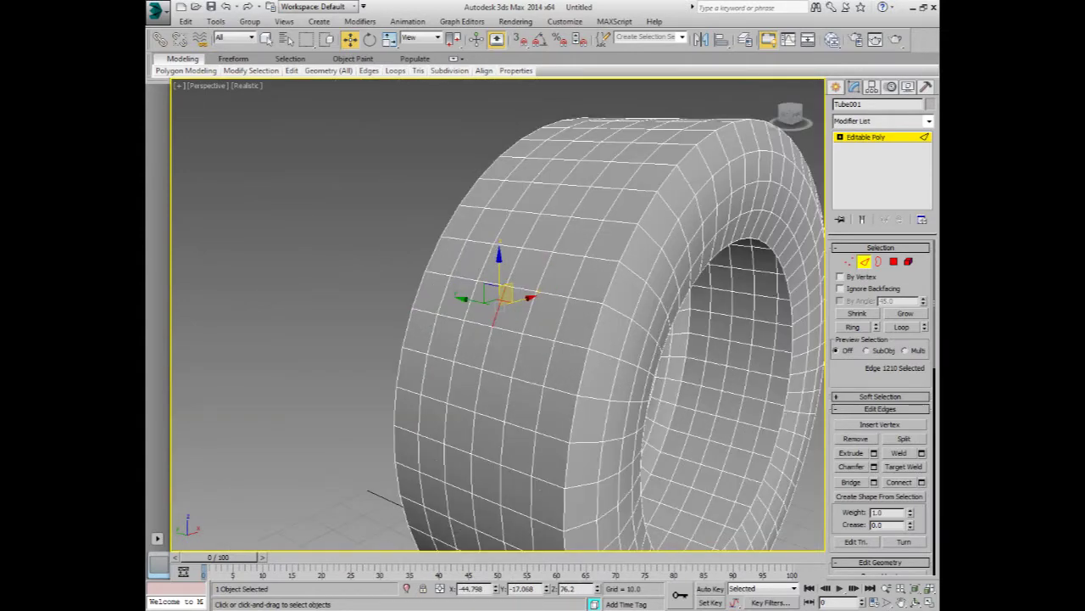
Add edges for three tread edges, test-shift them back, and loop them around the tire.
{"action": "left_click", "coordinate": [440, 303], "text": "ctrl"}
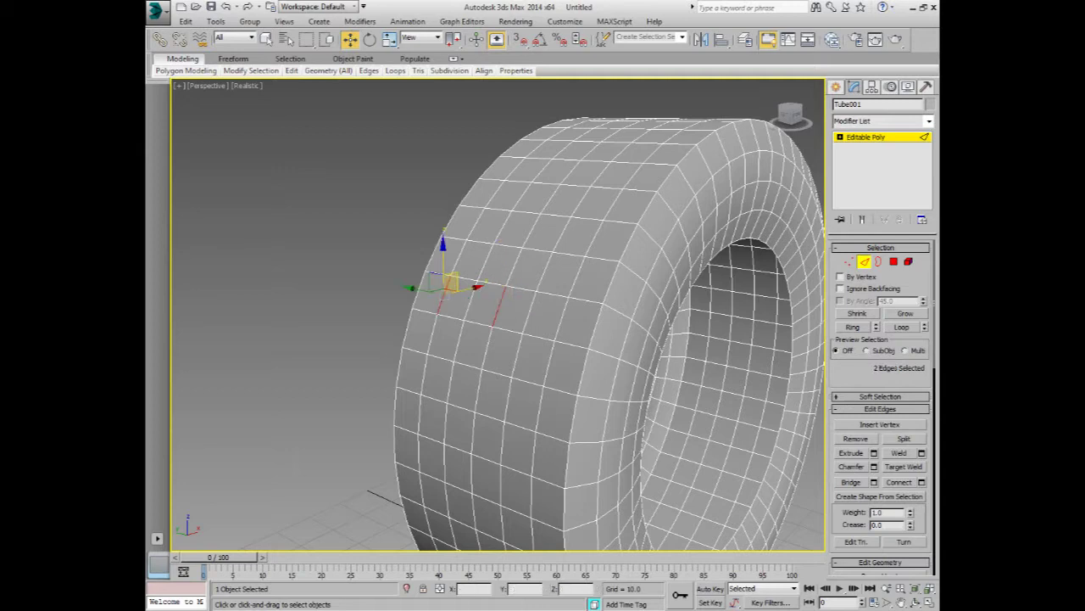
{"action": "mouse_move", "coordinate": [562, 307]}
{"action": "left_mouse_down"}
{"action": "mouse_move", "coordinate": [555, 314]}
{"action": "mouse_move", "coordinate": [567, 305]}
{"action": "left_mouse_up"}
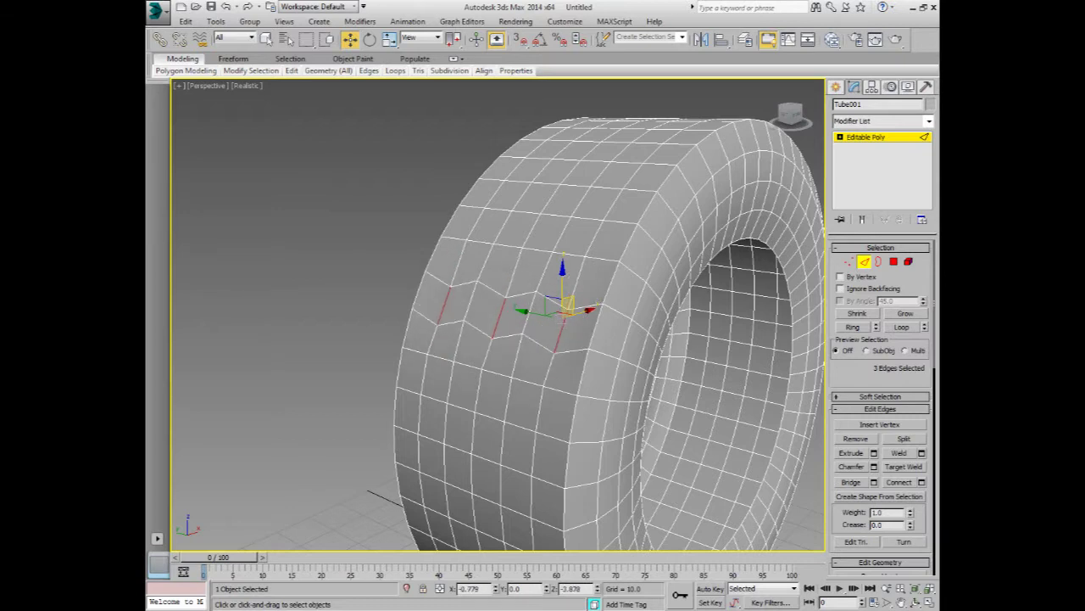
{"action": "mouse_move", "coordinate": [567, 305]}
{"action": "left_mouse_down"}
{"action": "mouse_move", "coordinate": [449, 286]}
{"action": "mouse_move", "coordinate": [565, 307]}
{"action": "left_mouse_up"}
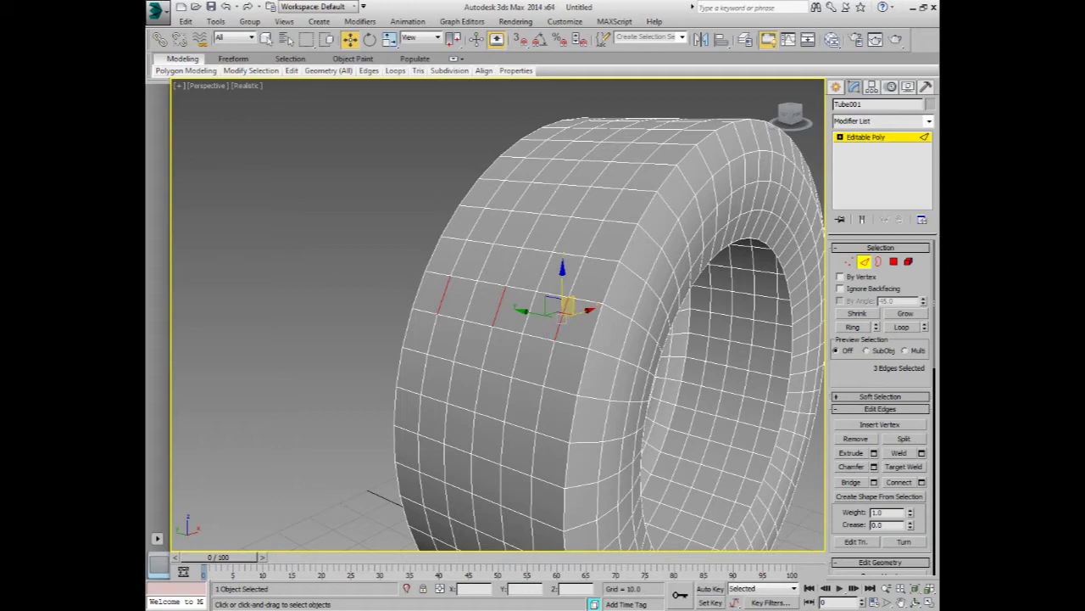
{"action": "left_click", "coordinate": [902, 326]}
Loop the three tread edges and rotate them into a chevron twist.
{"action": "key", "text": "ctrl+z"}
{"action": "left_click", "coordinate": [902, 326]}
{"action": "middle_click_drag", "start_coordinate": [509, 340], "coordinate": [441, 339], "text": "alt"}
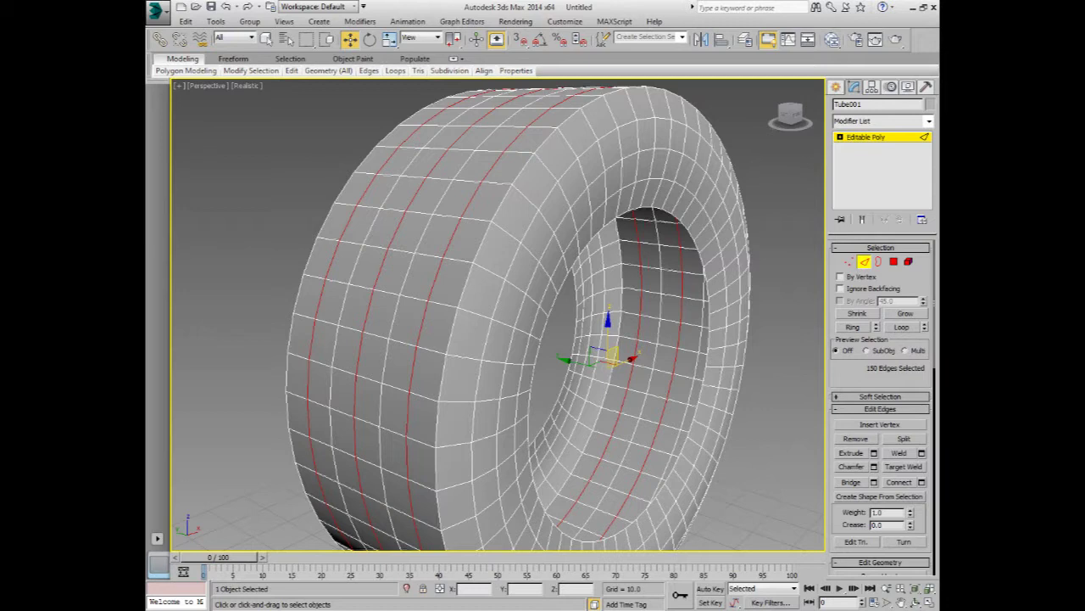
{"action": "left_click", "coordinate": [369, 39]}
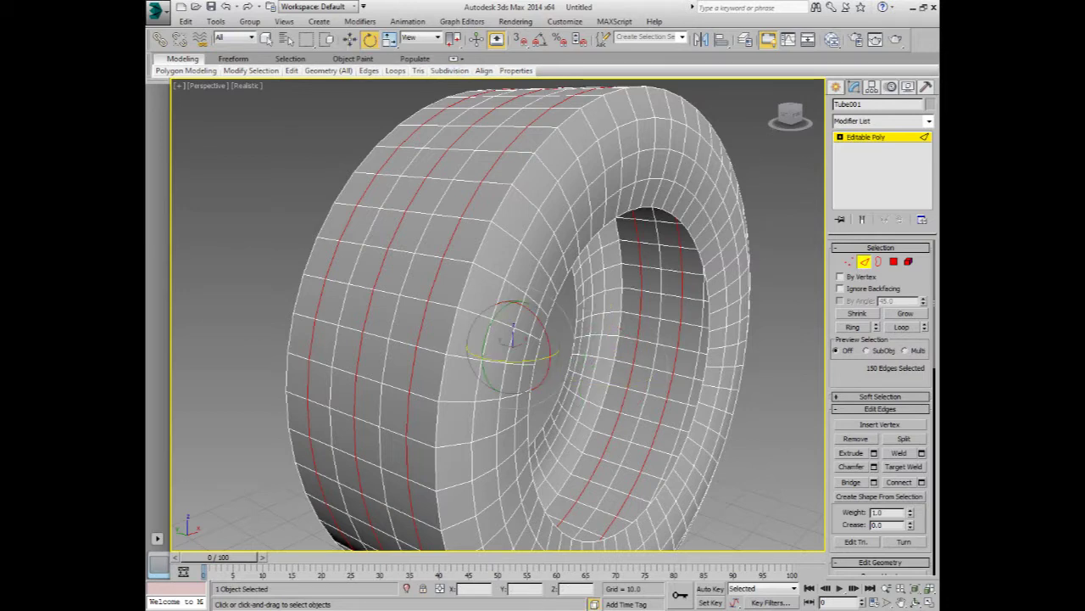
{"action": "mouse_move", "coordinate": [488, 356]}
{"action": "left_mouse_down"}
{"action": "mouse_move", "coordinate": [488, 373]}
{"action": "mouse_move", "coordinate": [489, 339]}
{"action": "left_mouse_up"}
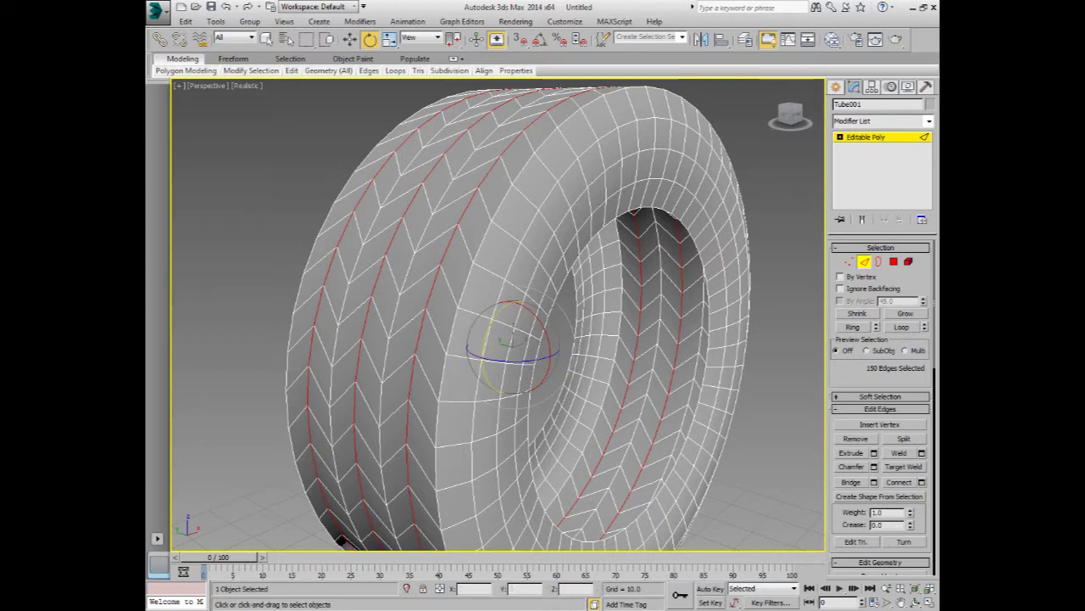
Loop one more tread edge, rotate it -12.5, and deselect the tire.
{"action": "left_click", "coordinate": [390, 230]}
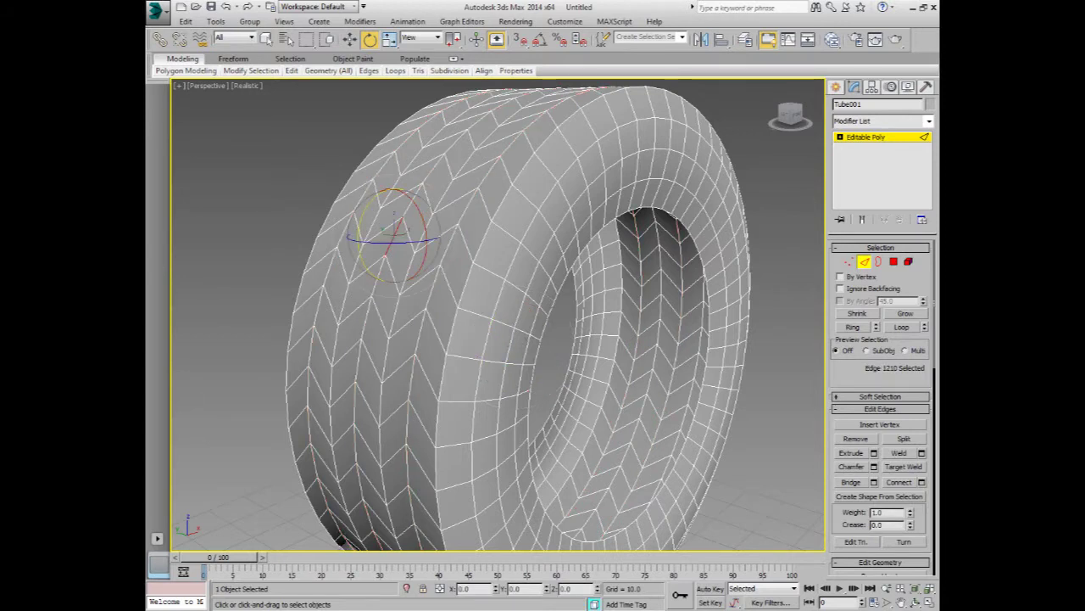
{"action": "left_click", "coordinate": [902, 326]}
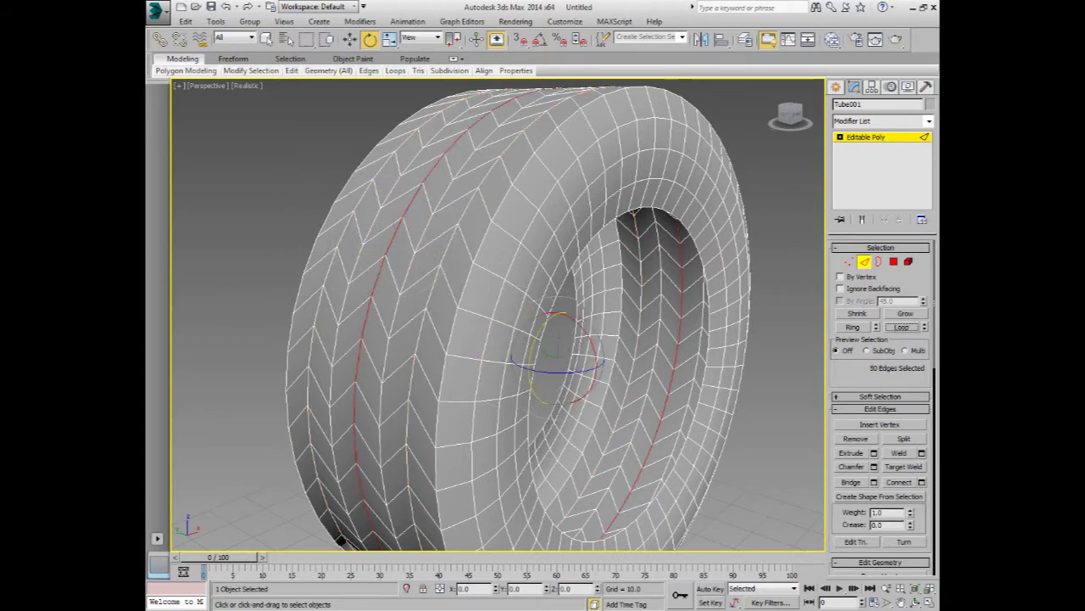
{"action": "left_click_drag", "start_coordinate": [535, 356], "coordinate": [534, 373]}
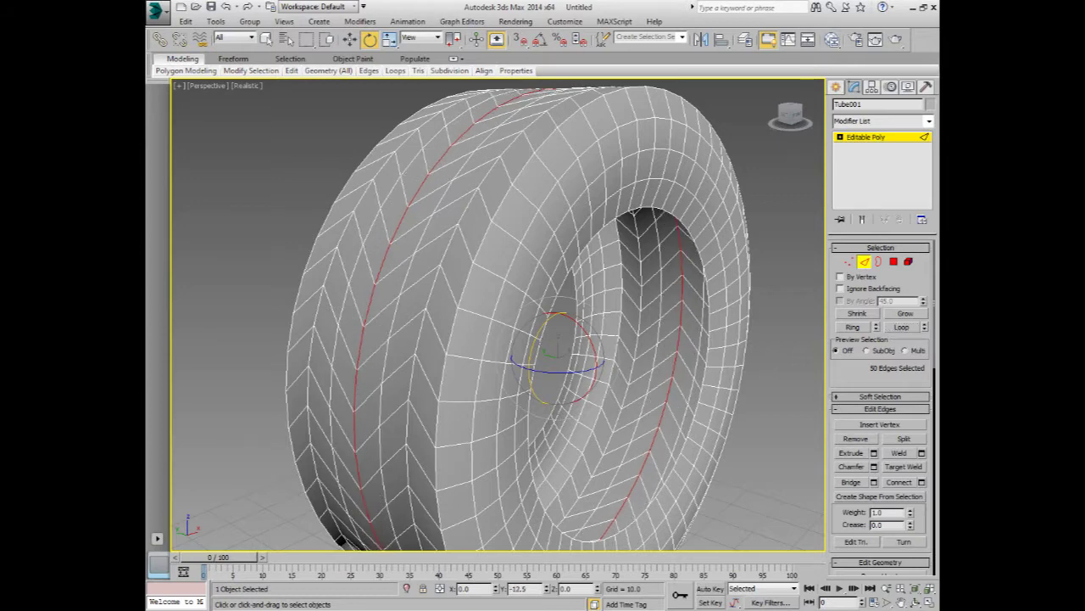
{"action": "middle_click_drag", "start_coordinate": [543, 322], "coordinate": [441, 330], "text": "alt"}
{"action": "key", "text": "ctrl+d"}
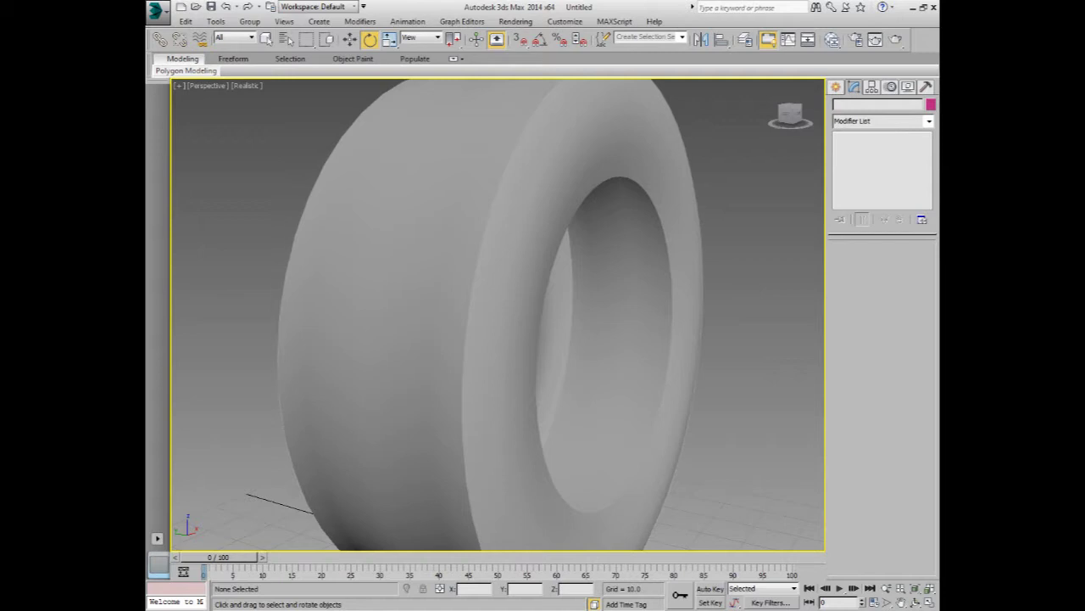
Convert the tire's edge selection to faces and grow it twice to 300 polygons.
{"action": "key", "text": "ctrl+a"}
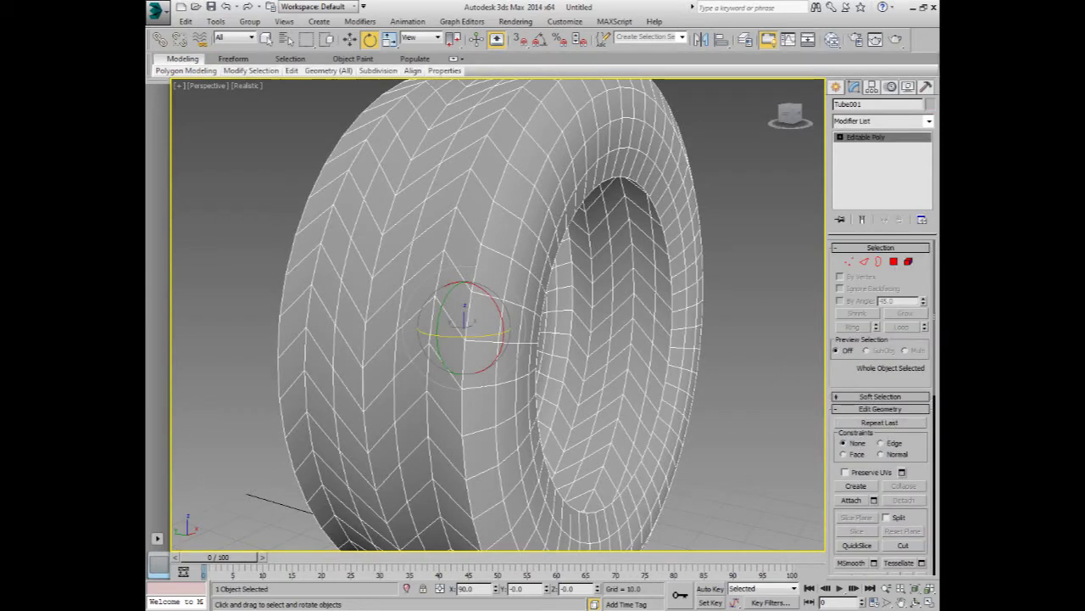
{"action": "key", "text": "2"}
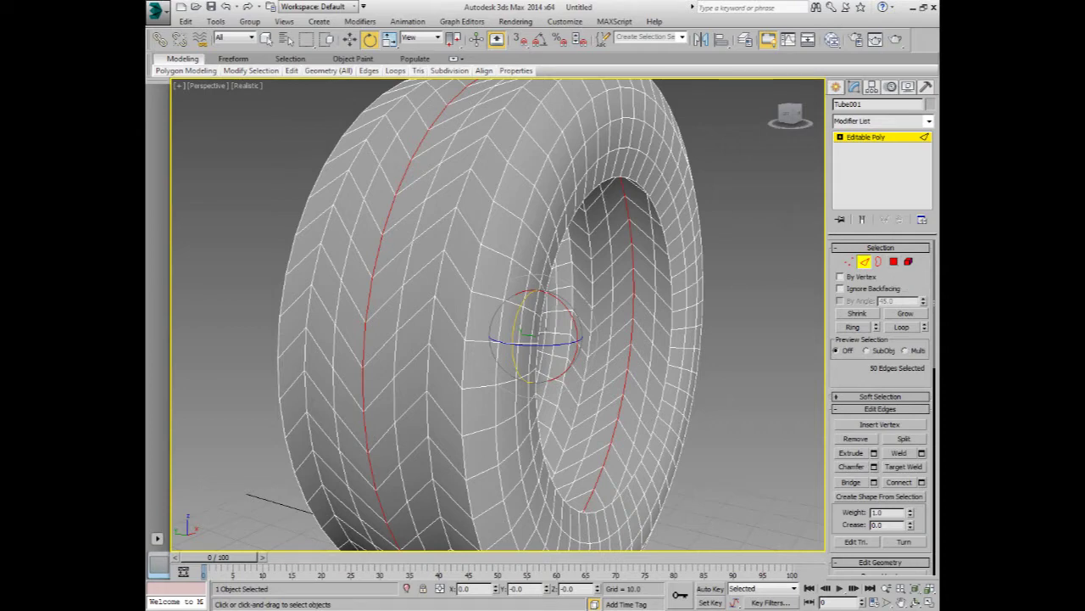
{"action": "right_click", "coordinate": [371, 265]}
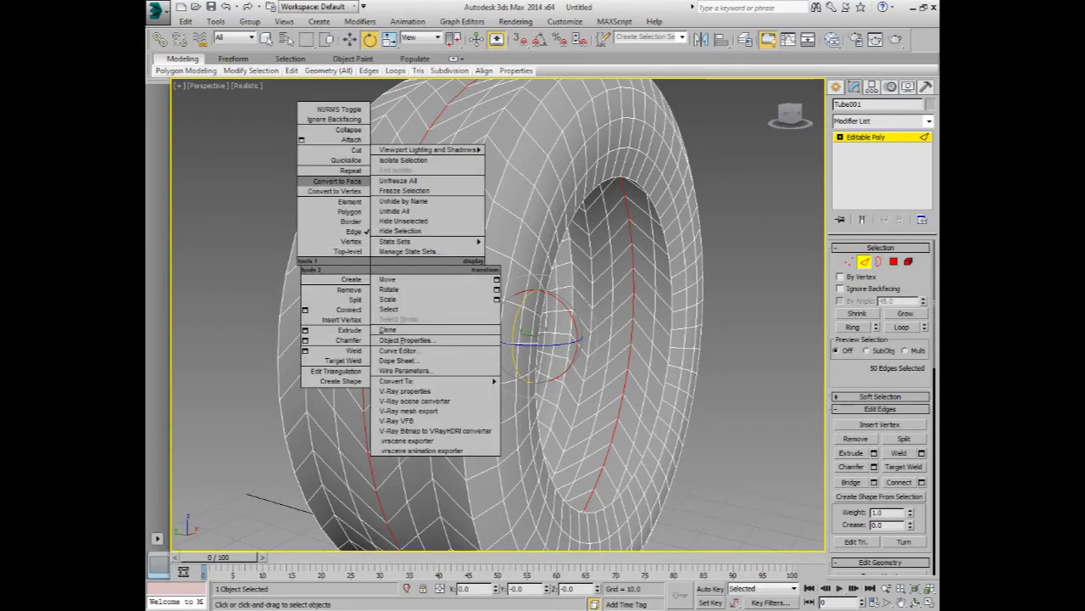
{"action": "left_click", "coordinate": [340, 181]}
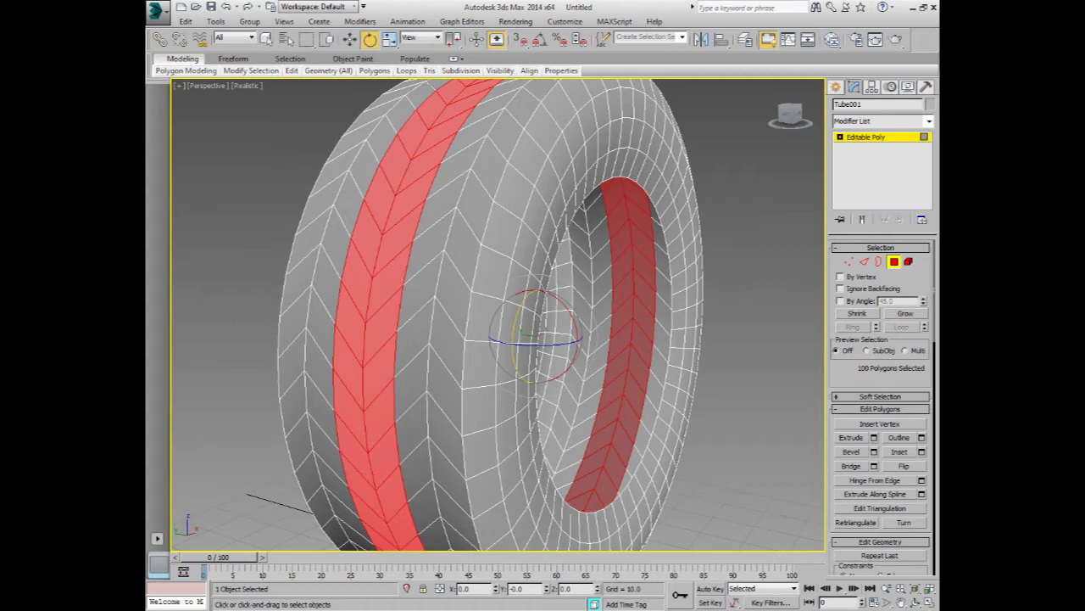
{"action": "left_click", "coordinate": [906, 312]}
{"action": "left_click", "coordinate": [906, 313]}
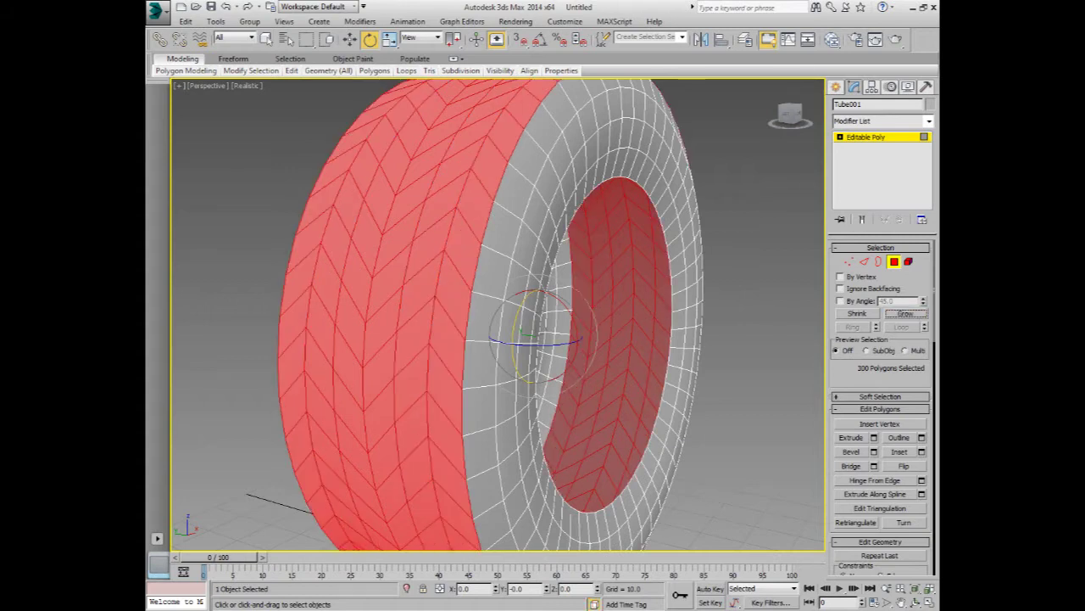
Inset the 300 tread polygons By Polygon with an amount of 0.35.
{"action": "scroll", "coordinate": [881, 407], "scroll_direction": "down", "scroll_amount": 2}
{"action": "scroll", "coordinate": [882, 407], "scroll_direction": "down", "scroll_amount": 2}
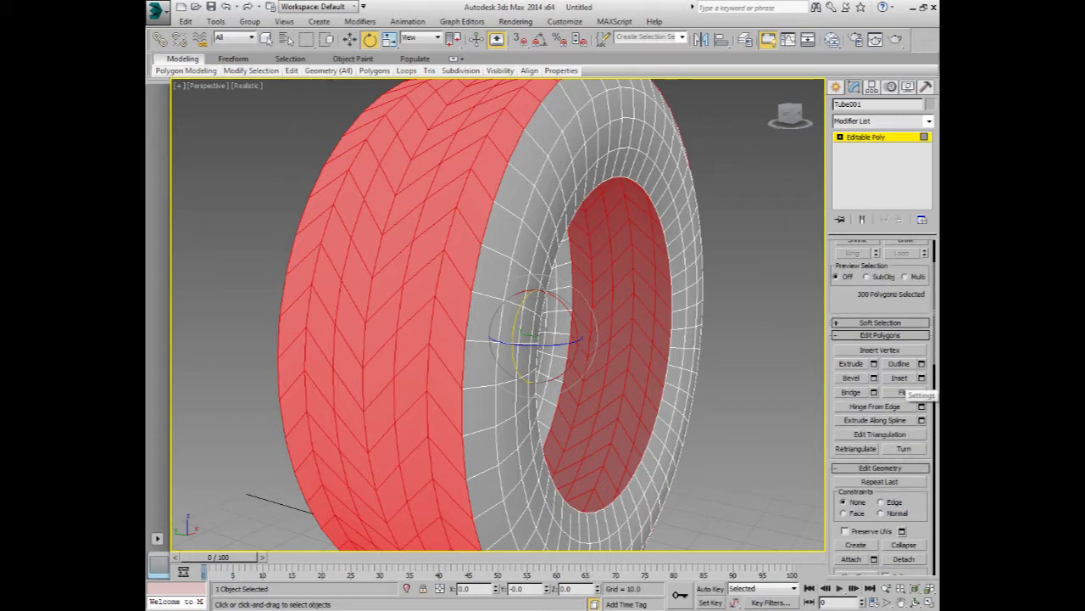
{"action": "left_click", "coordinate": [922, 377]}
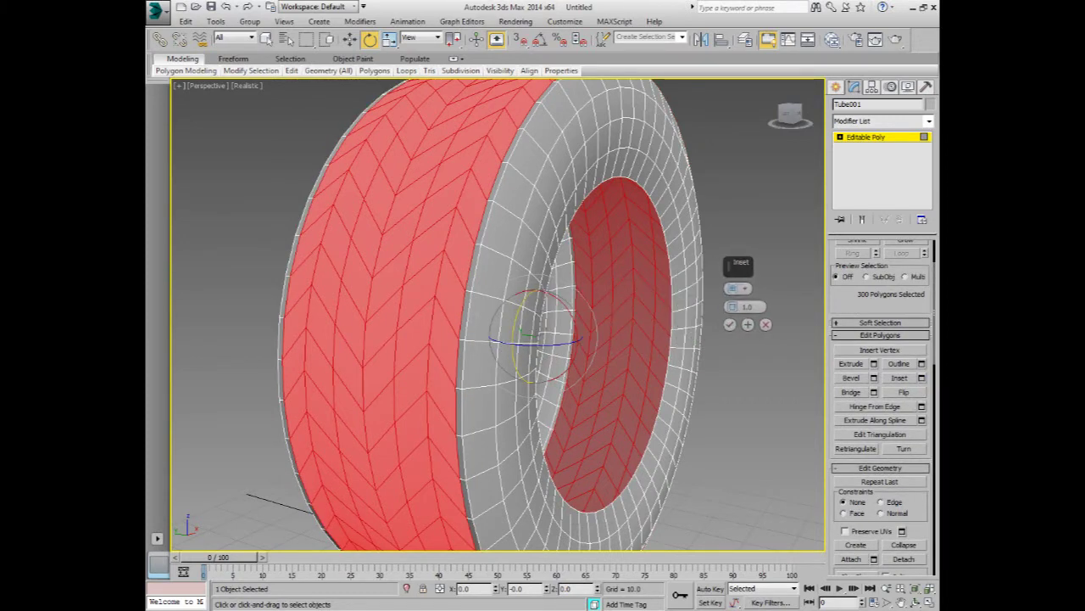
{"action": "left_click", "coordinate": [747, 288]}
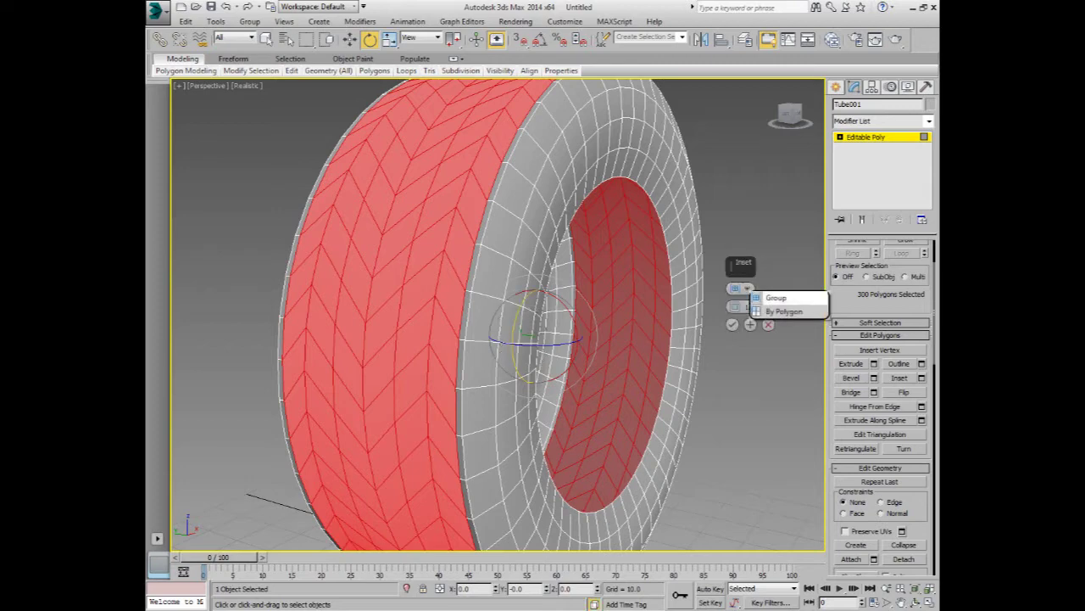
{"action": "left_click", "coordinate": [783, 311]}
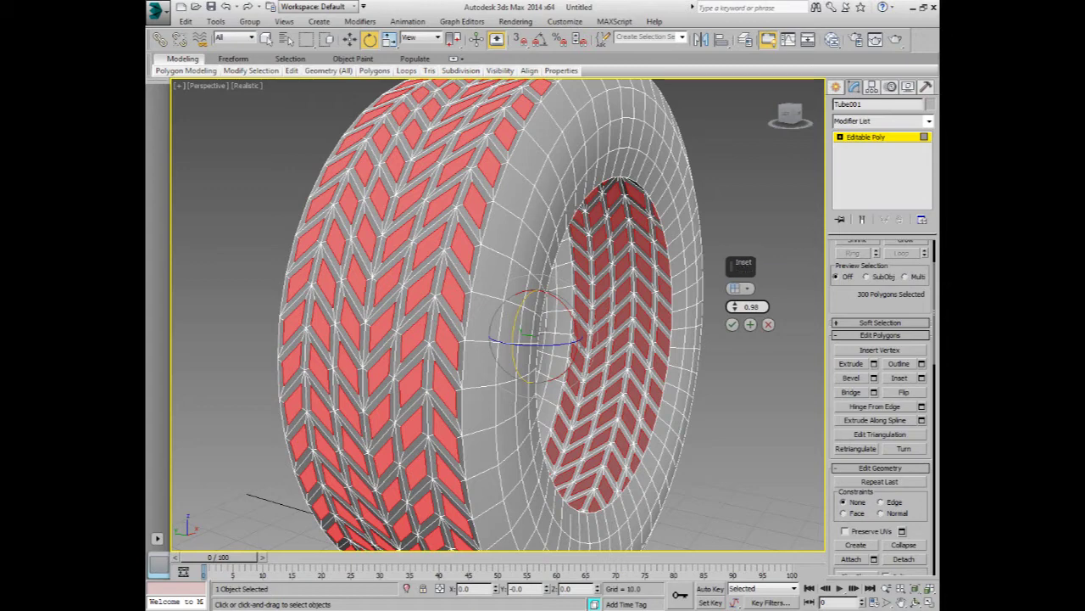
{"action": "left_click_drag", "start_coordinate": [734, 306], "coordinate": [735, 340]}
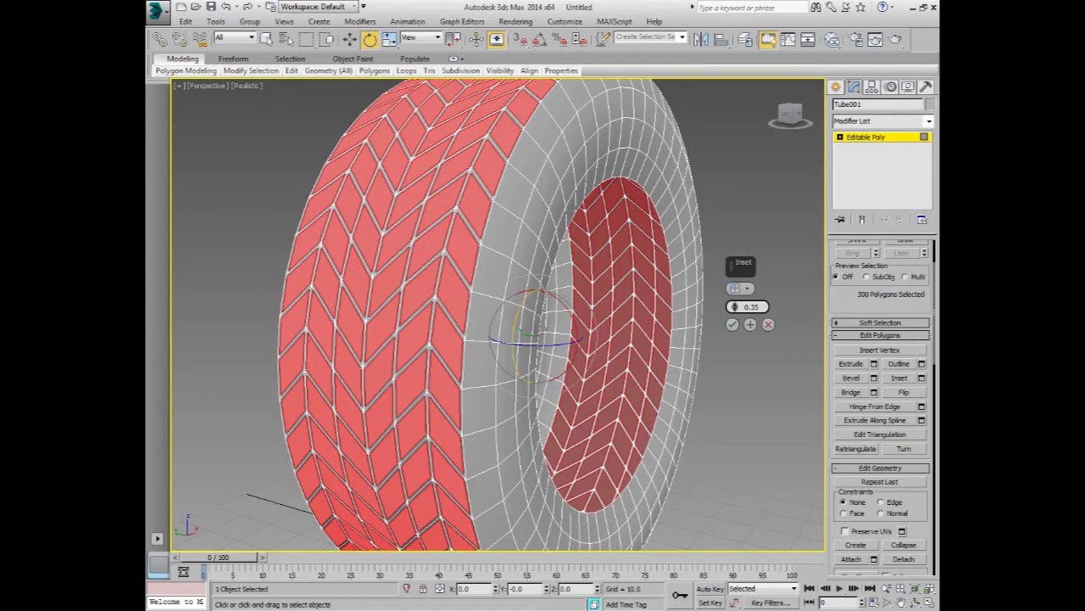
{"action": "left_click", "coordinate": [731, 324]}
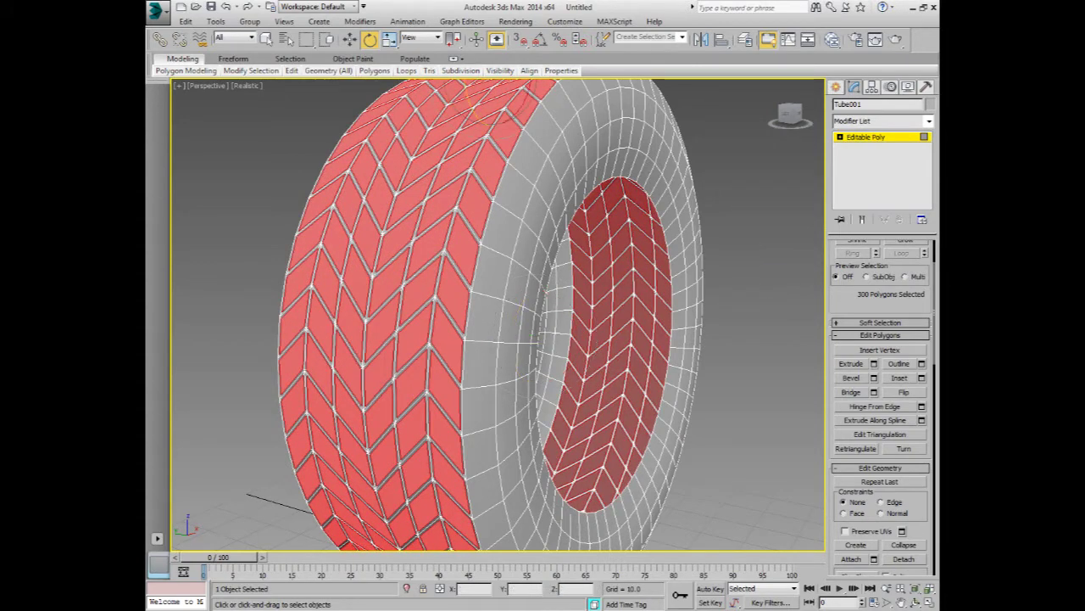
Start a bevel on the tread polygons and reset Height and Outline to 0.
{"action": "left_click", "coordinate": [874, 378]}
{"action": "middle_click_drag", "start_coordinate": [508, 340], "coordinate": [407, 323], "text": "alt"}
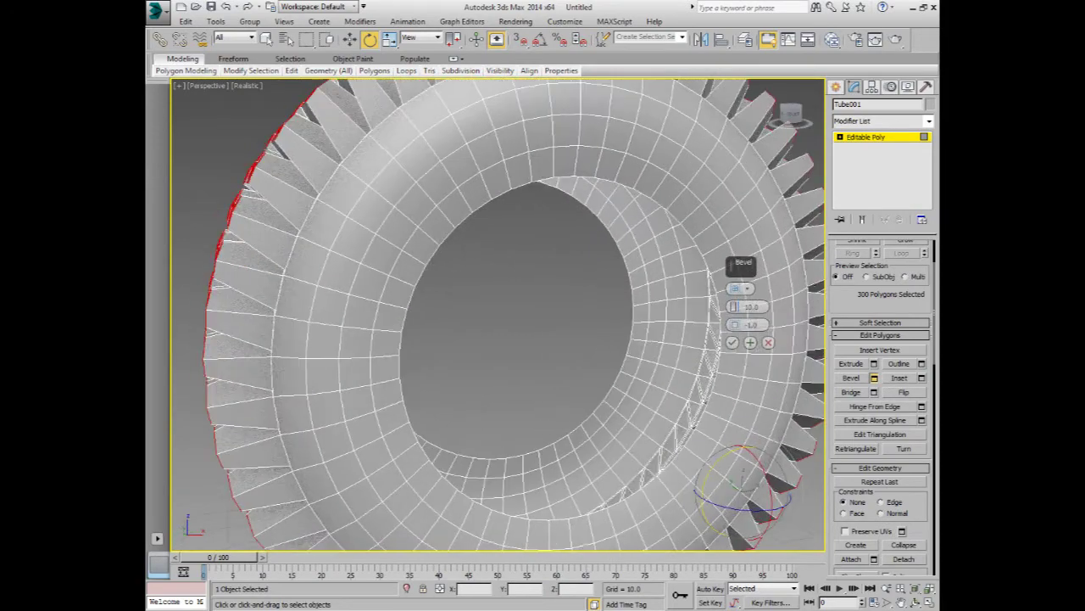
{"action": "scroll", "coordinate": [498, 314], "scroll_direction": "down", "scroll_amount": 5}
{"action": "middle_click_drag", "start_coordinate": [526, 322], "coordinate": [475, 305], "text": "alt"}
{"action": "scroll", "coordinate": [509, 314], "scroll_direction": "up", "scroll_amount": 2}
{"action": "scroll", "coordinate": [508, 313], "scroll_direction": "up", "scroll_amount": 4}
{"action": "scroll", "coordinate": [509, 314], "scroll_direction": "up", "scroll_amount": 2}
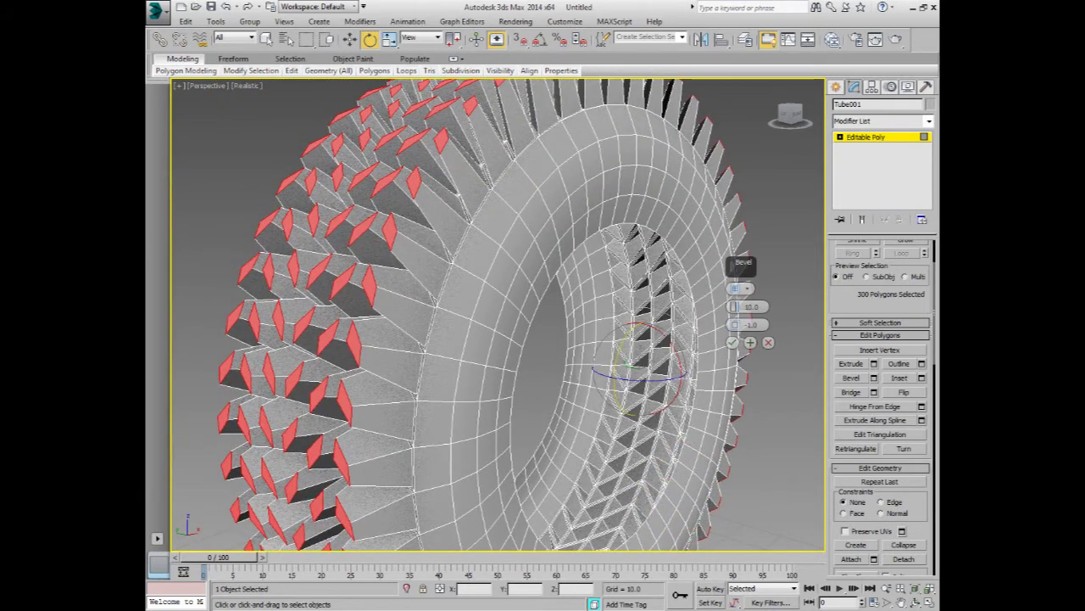
{"action": "right_click", "coordinate": [734, 306]}
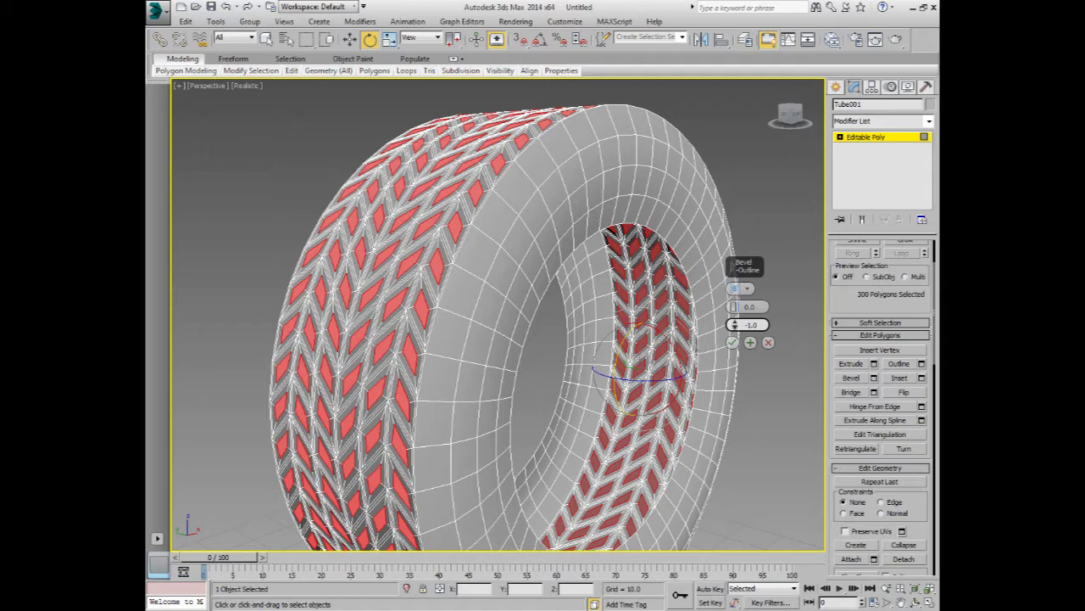
{"action": "right_click", "coordinate": [734, 324]}
Bevel the tread faces up 0.502 with a -0.157 outline.
{"action": "middle_click_drag", "start_coordinate": [734, 324], "coordinate": [755, 339], "text": "alt"}
{"action": "scroll", "coordinate": [753, 339], "scroll_direction": "up", "scroll_amount": 5}
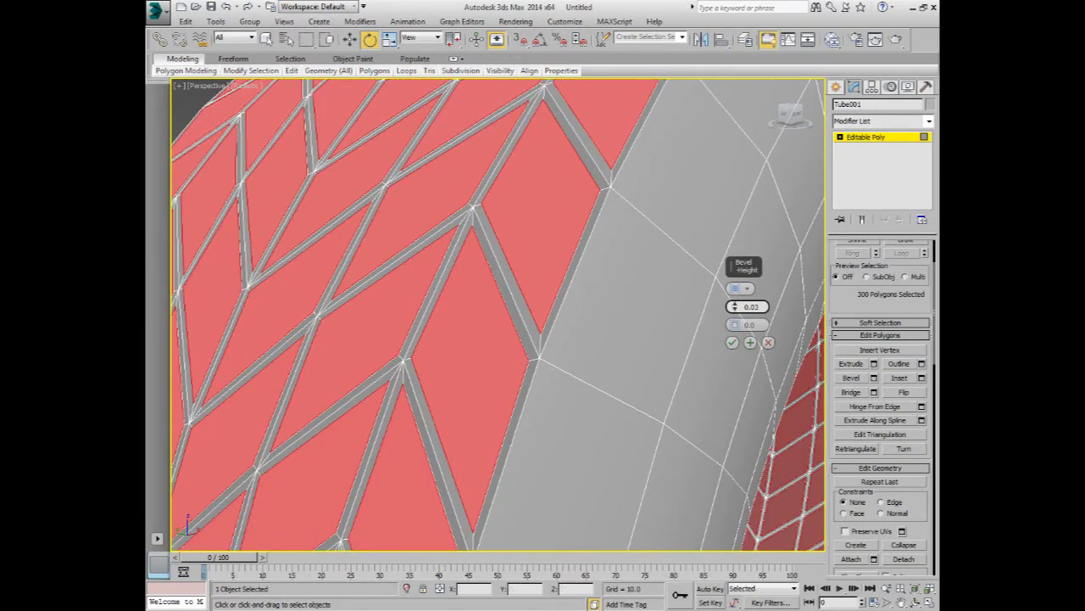
{"action": "mouse_move", "coordinate": [735, 306]}
{"action": "left_mouse_down"}
{"action": "mouse_move", "coordinate": [734, 280]}
{"action": "mouse_move", "coordinate": [735, 338]}
{"action": "left_mouse_up"}
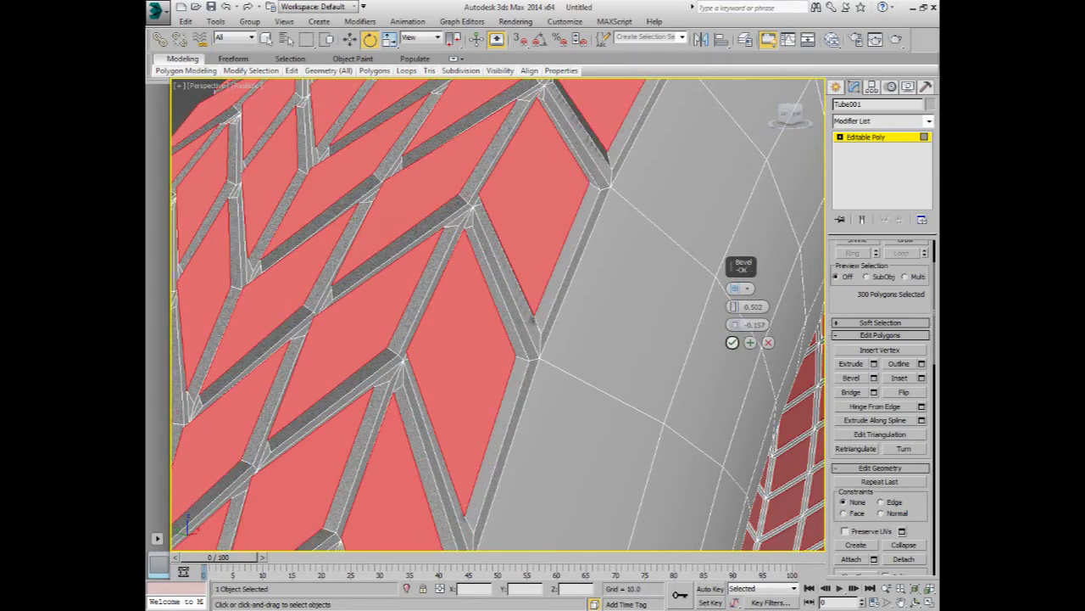
{"action": "left_click", "coordinate": [732, 342]}
{"action": "scroll", "coordinate": [732, 342], "scroll_direction": "down", "scroll_amount": 10}
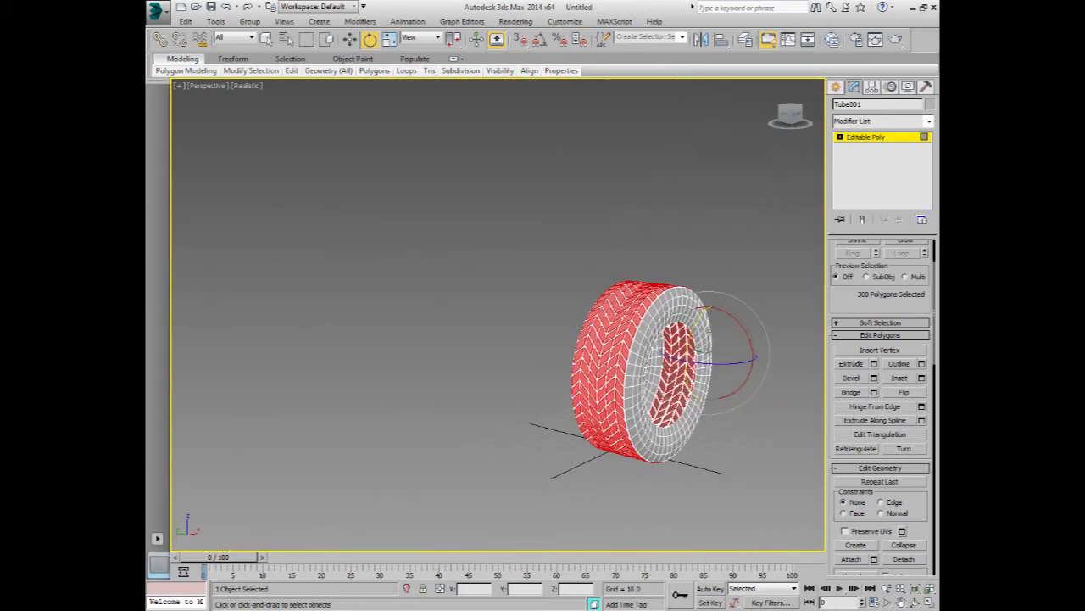
Clear the polygon selection, leave polygon level and deselect the tire.
{"action": "key", "text": "ctrl+d"}
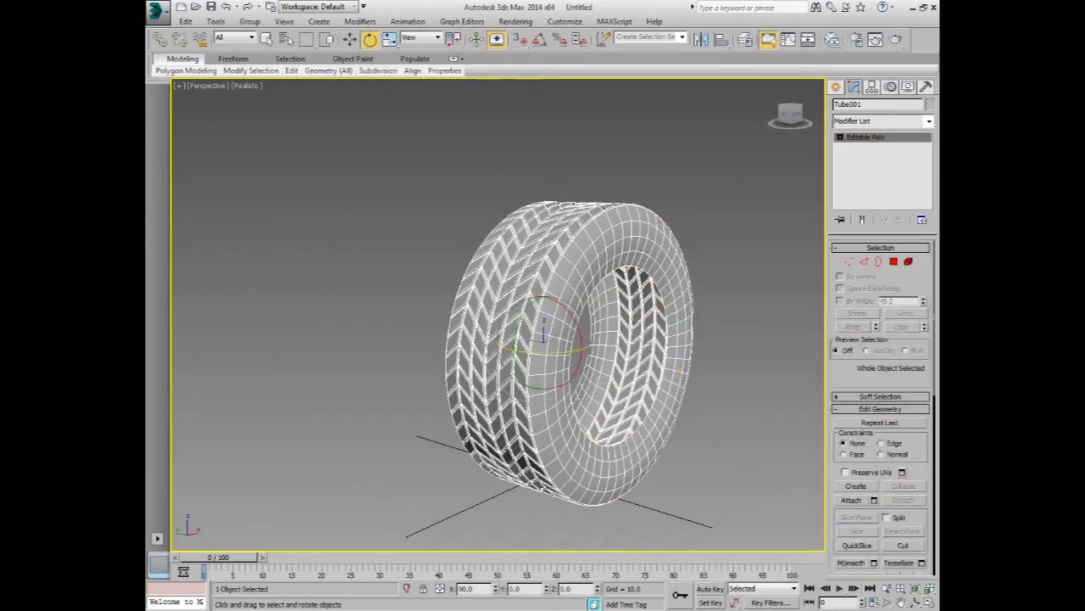
{"action": "key", "text": "4"}
{"action": "key", "text": "ctrl+d"}
{"action": "scroll", "coordinate": [640, 328], "scroll_direction": "up", "scroll_amount": 5}
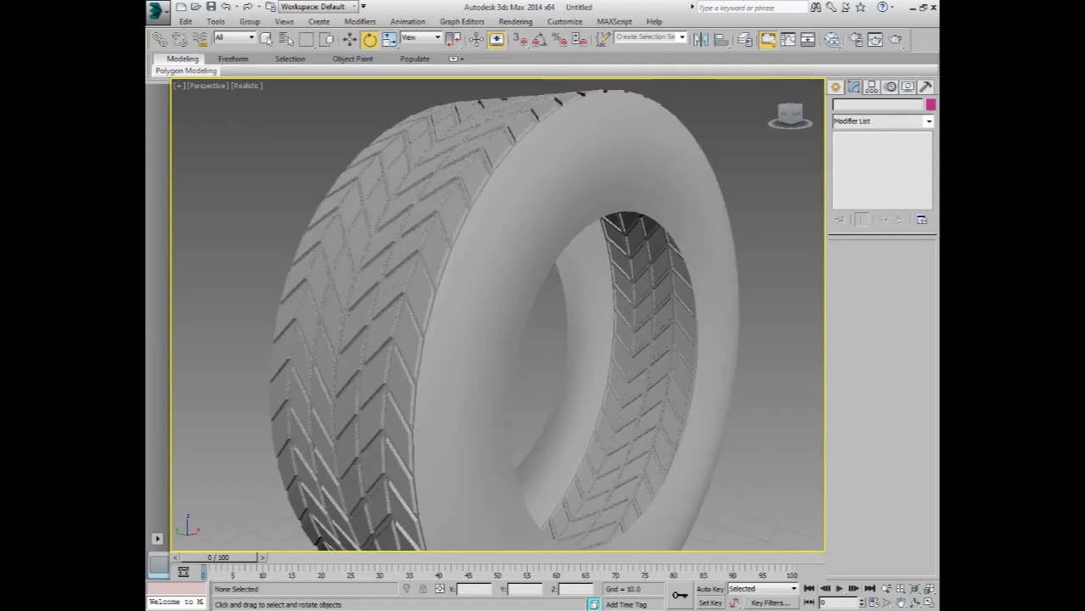
{"action": "mouse_move", "coordinate": [498, 314]}
{"action": "middle_mouse_down", "text": "alt"}
{"action": "mouse_move", "coordinate": [559, 322]}
{"action": "mouse_move", "coordinate": [509, 339]}
{"action": "middle_mouse_up", "text": "alt"}
{"action": "left_click", "coordinate": [451, 364]}
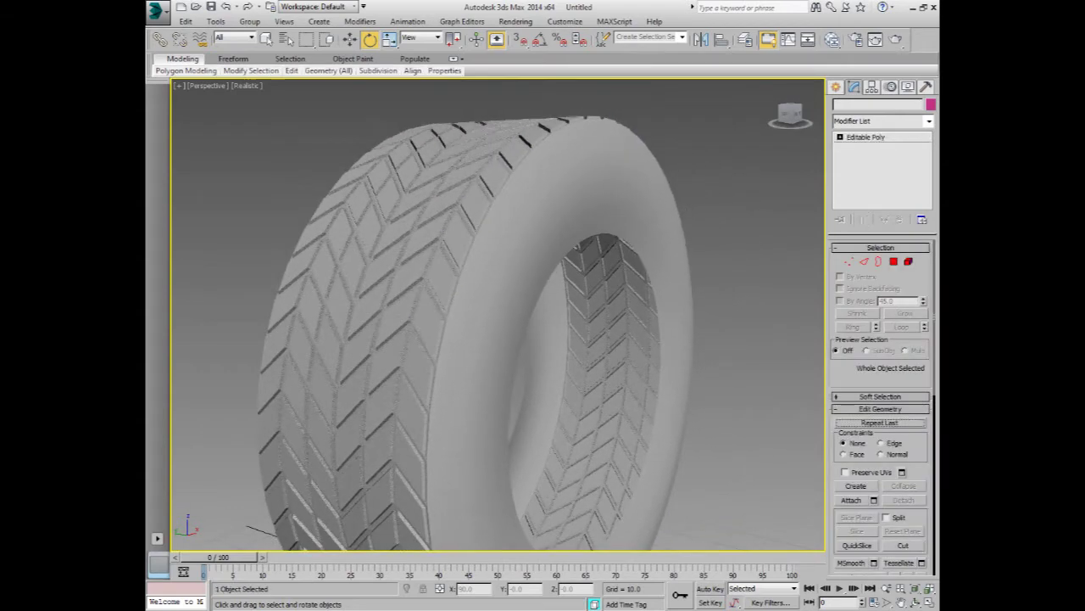
{"action": "key", "text": "ctrl+d"}
Select Tube001 in Edge mode and pick two edges on the inner sidewall.
{"action": "middle_click_drag", "start_coordinate": [509, 339], "coordinate": [543, 339], "text": "alt"}
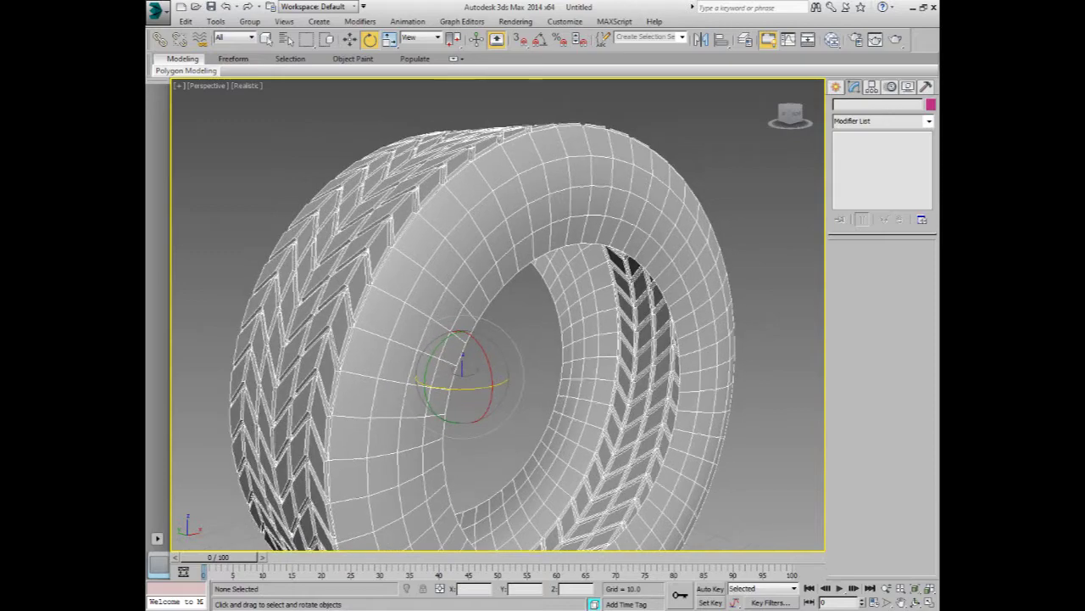
{"action": "left_click", "coordinate": [458, 373]}
{"action": "key", "text": "2"}
{"action": "left_click", "coordinate": [462, 208]}
{"action": "left_click", "coordinate": [506, 269], "text": "ctrl"}
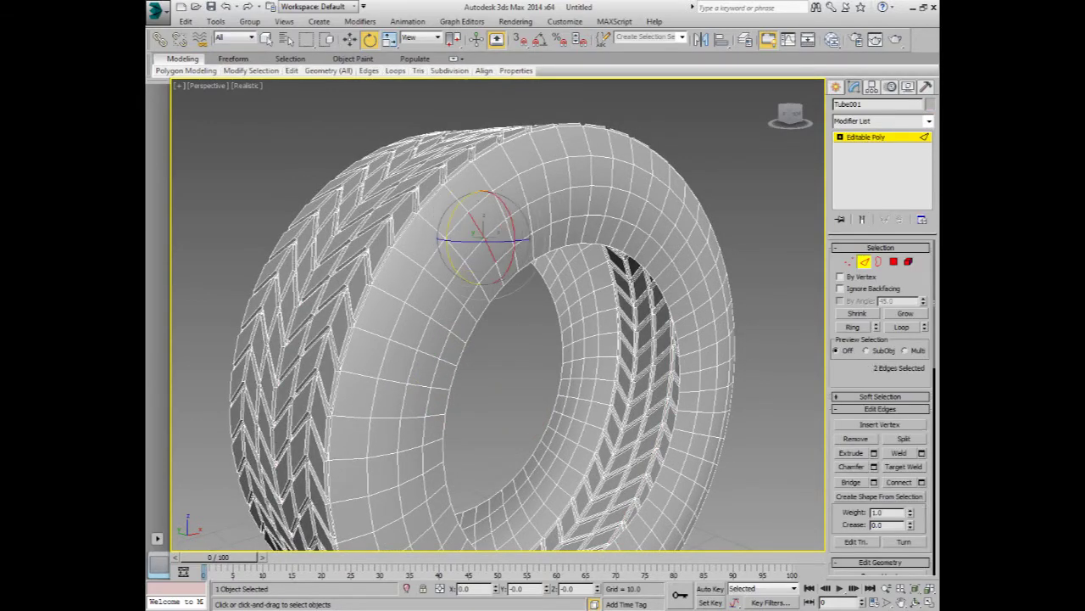
Pick sidewall edges and grow them with Ring into a full 200-edge ring around the tire.
{"action": "mouse_move", "coordinate": [509, 339]}
{"action": "middle_mouse_down", "text": "alt"}
{"action": "mouse_move", "coordinate": [458, 340]}
{"action": "mouse_move", "coordinate": [508, 339]}
{"action": "middle_mouse_up", "text": "alt"}
{"action": "left_click", "coordinate": [246, 206], "text": "ctrl"}
{"action": "left_click", "coordinate": [667, 208]}
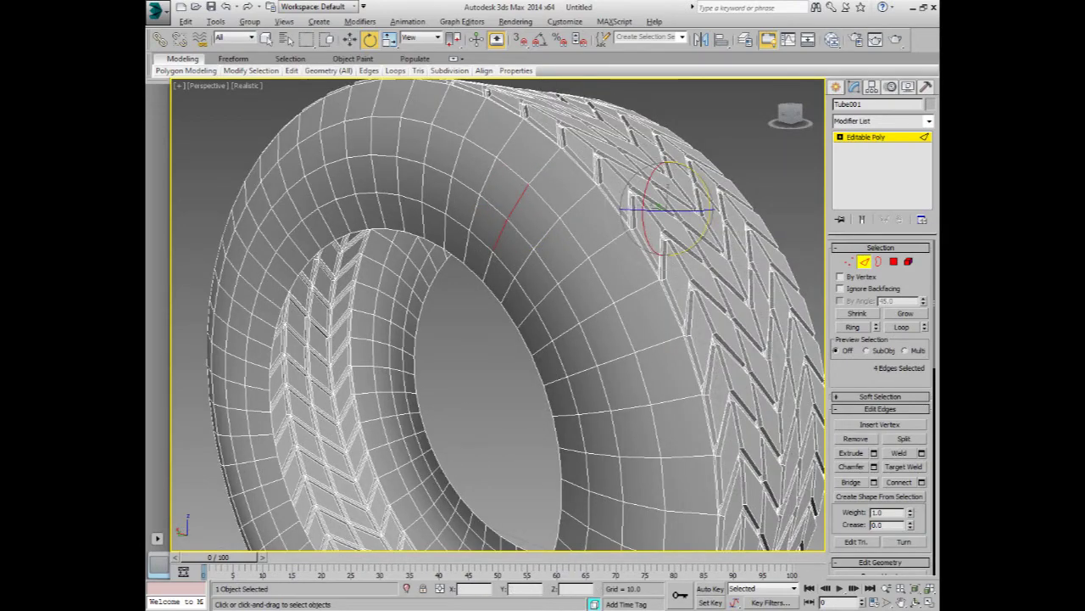
{"action": "middle_click_drag", "start_coordinate": [509, 340], "coordinate": [457, 339], "text": "alt"}
{"action": "scroll", "coordinate": [498, 314], "scroll_direction": "down", "scroll_amount": 3}
{"action": "scroll", "coordinate": [498, 314], "scroll_direction": "up", "scroll_amount": 2}
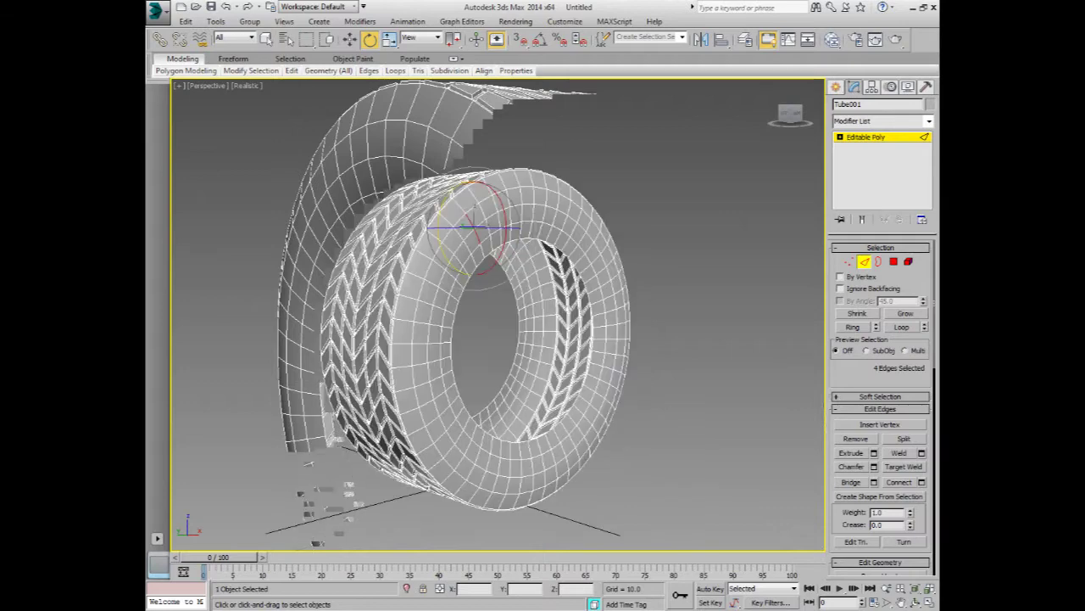
{"action": "left_click", "coordinate": [852, 326]}
{"action": "middle_click_drag", "start_coordinate": [475, 339], "coordinate": [611, 339], "text": "alt"}
{"action": "scroll", "coordinate": [470, 331], "scroll_direction": "up", "scroll_amount": 5}
Convert the edge ring to vertices, back to edges, then to a 200-polygon band.
{"action": "right_click", "coordinate": [446, 210]}
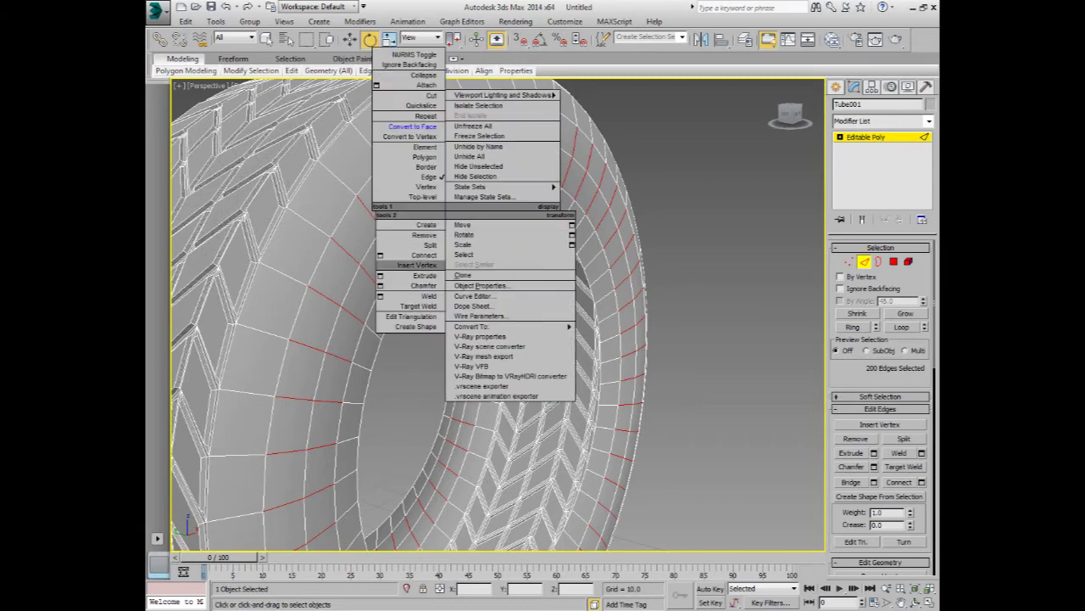
{"action": "left_click", "coordinate": [409, 136]}
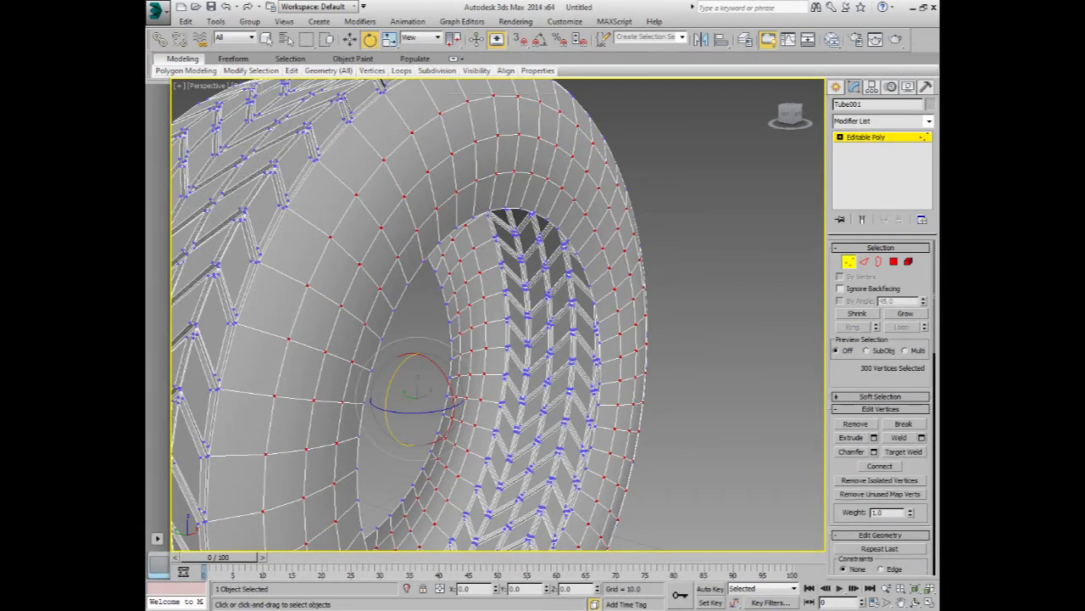
{"action": "right_click", "coordinate": [422, 202]}
{"action": "left_click", "coordinate": [406, 168]}
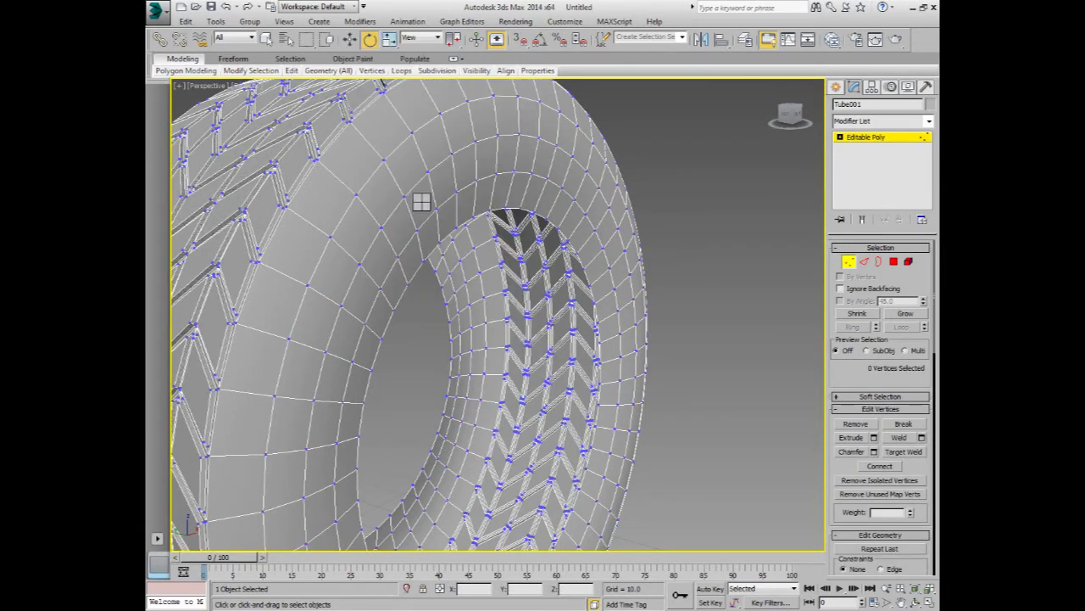
{"action": "right_click", "coordinate": [541, 212]}
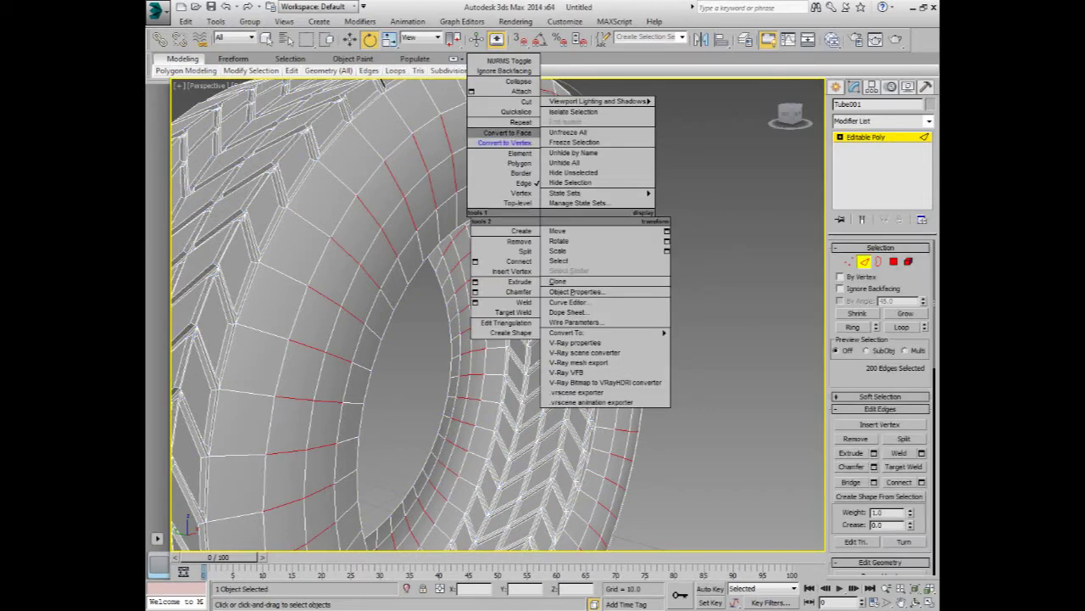
{"action": "left_click", "coordinate": [508, 132]}
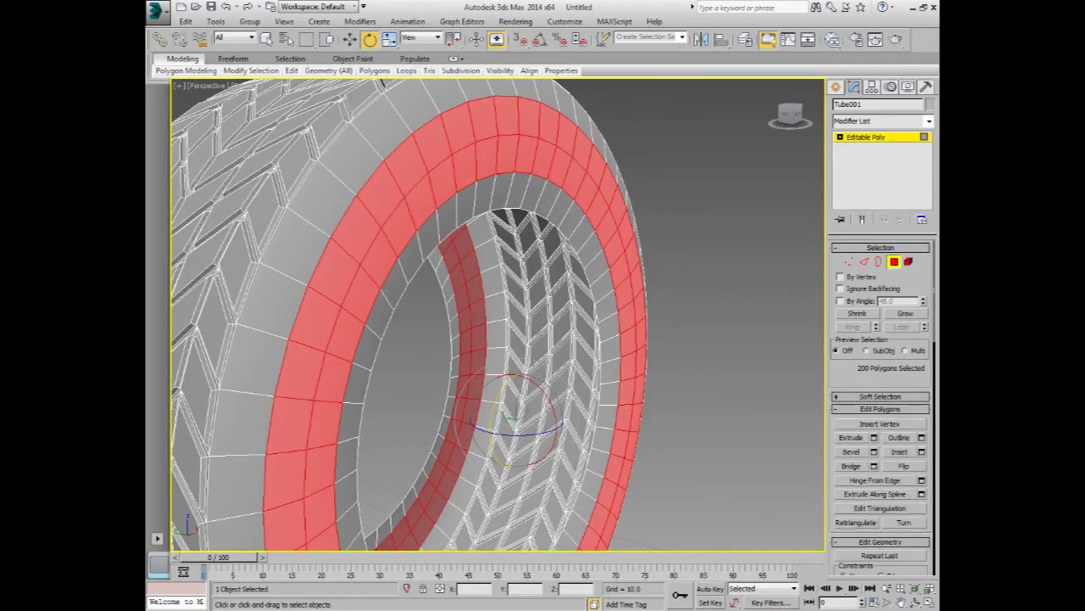
Inset the selected sidewall polygons 0.35 as a single Group.
{"action": "left_click", "coordinate": [922, 451]}
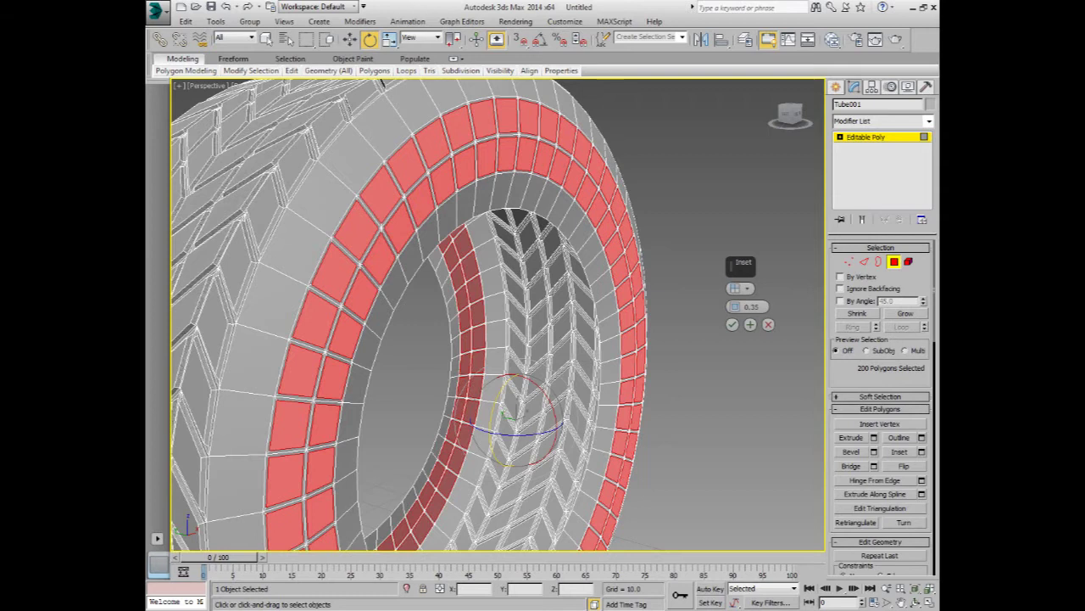
{"action": "left_click", "coordinate": [747, 288]}
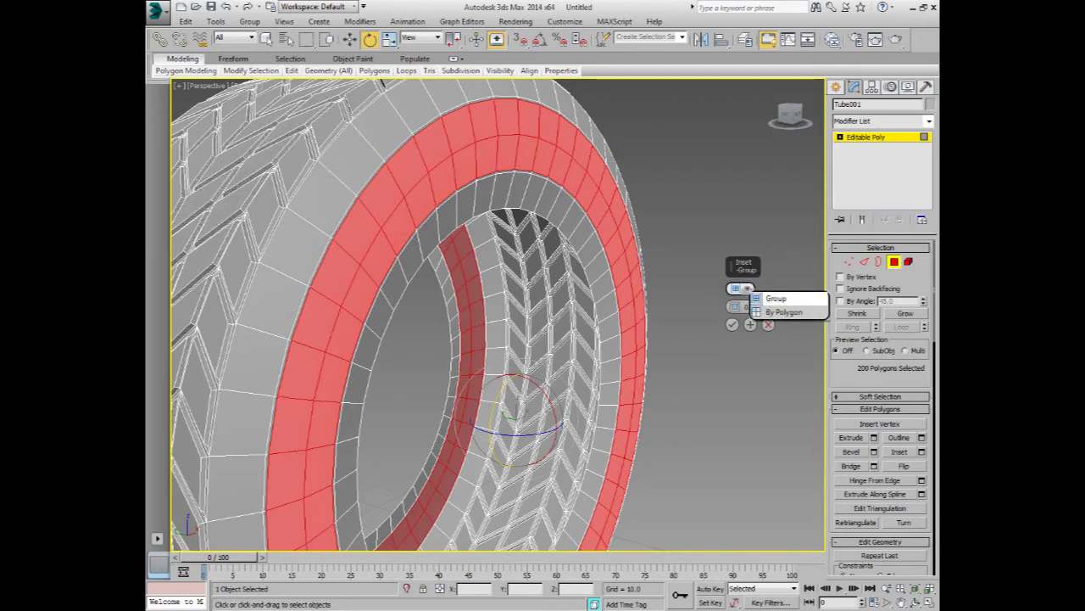
{"action": "left_click", "coordinate": [776, 298]}
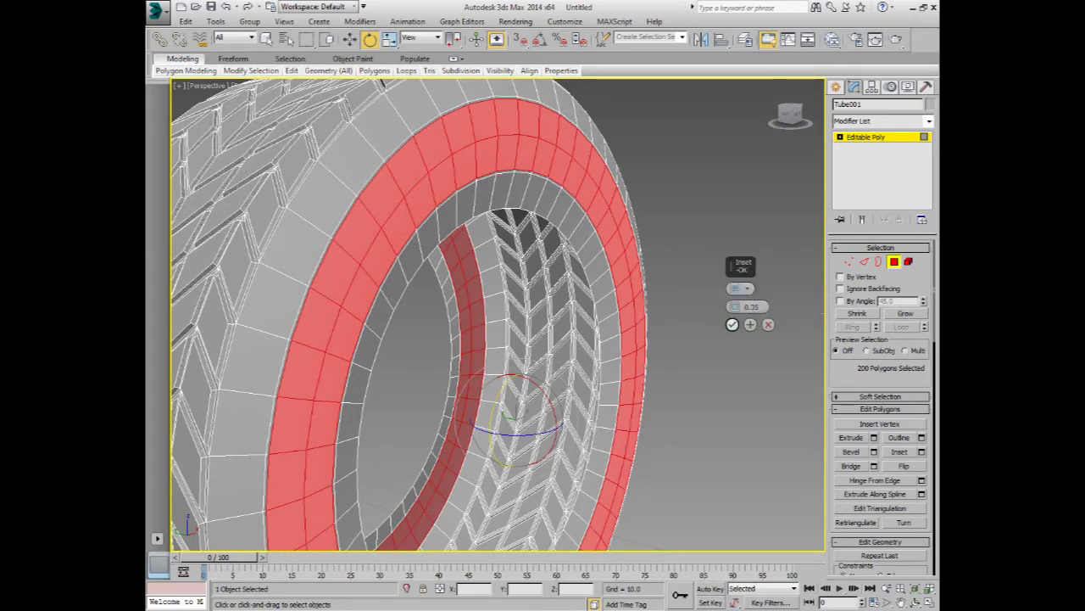
{"action": "left_click", "coordinate": [733, 324]}
{"action": "mouse_move", "coordinate": [733, 324]}
{"action": "middle_mouse_down", "text": "alt"}
{"action": "mouse_move", "coordinate": [712, 280]}
{"action": "mouse_move", "coordinate": [719, 294]}
{"action": "middle_mouse_up", "text": "alt"}
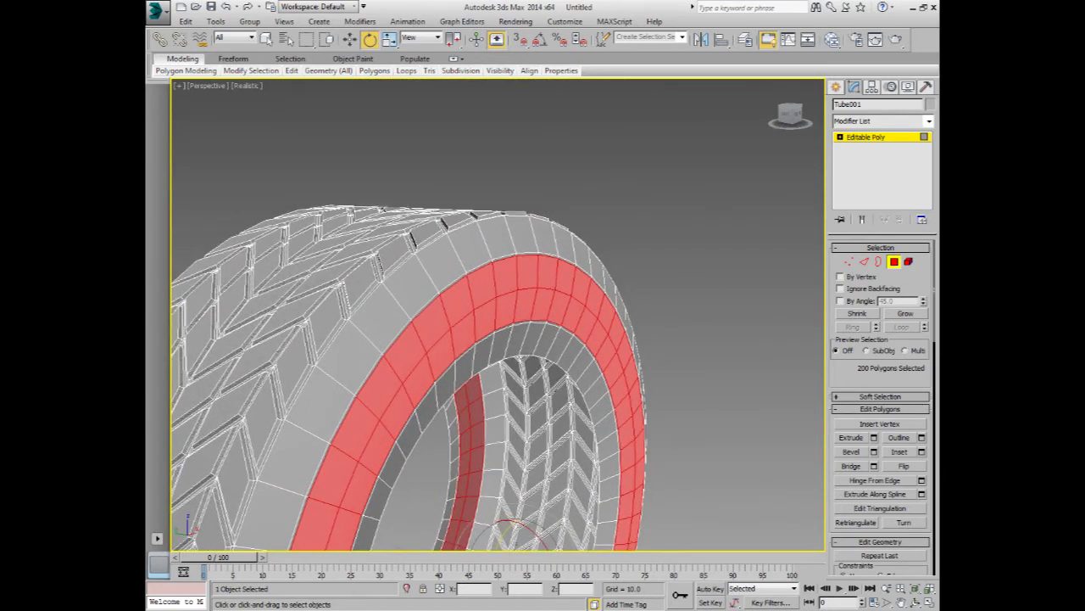
Extrude the inset band by -0.315 to form a recessed groove ring.
{"action": "key", "text": "shift+e"}
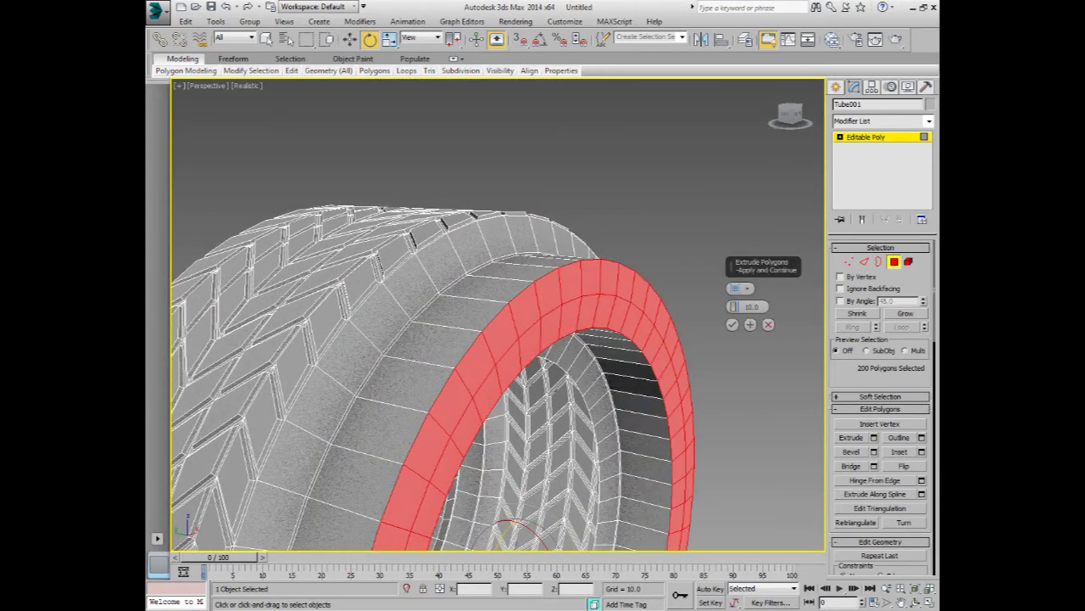
{"action": "left_click_drag", "start_coordinate": [734, 306], "coordinate": [735, 279]}
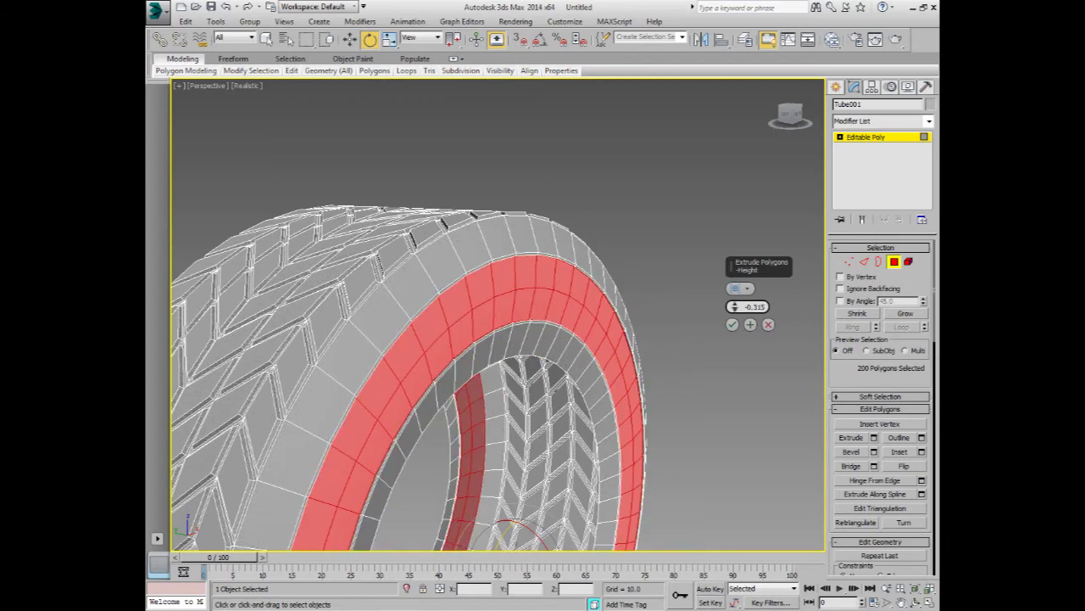
{"action": "left_click", "coordinate": [733, 324]}
{"action": "scroll", "coordinate": [526, 237], "scroll_direction": "up", "scroll_amount": 1}
{"action": "scroll", "coordinate": [526, 238], "scroll_direction": "up", "scroll_amount": 1}
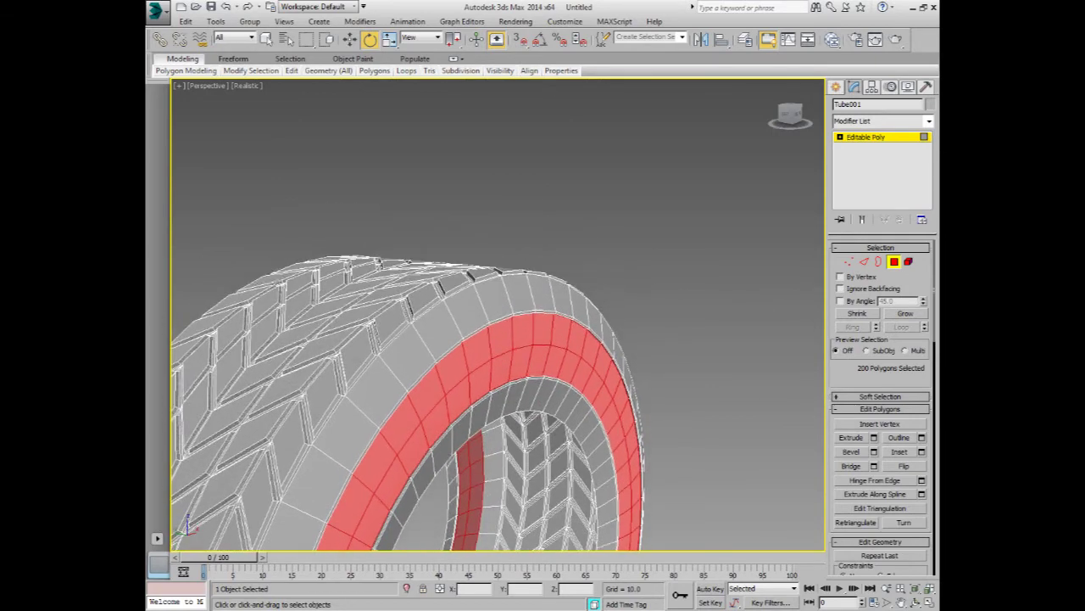
{"action": "scroll", "coordinate": [526, 238], "scroll_direction": "up", "scroll_amount": 3}
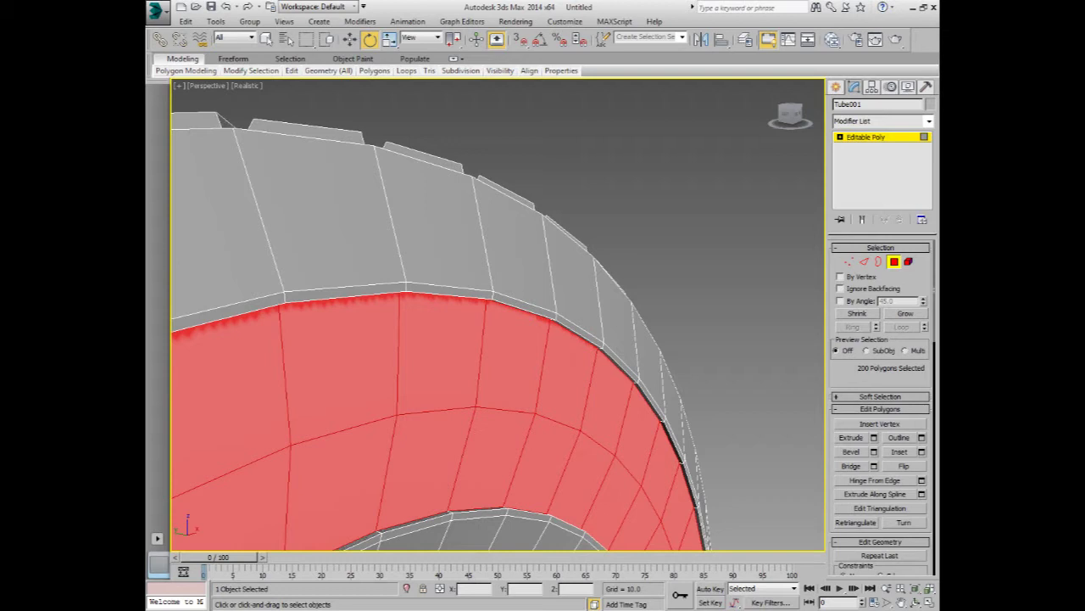
In Edge mode, pick two edges on the tire's sidewall.
{"action": "key", "text": "2"}
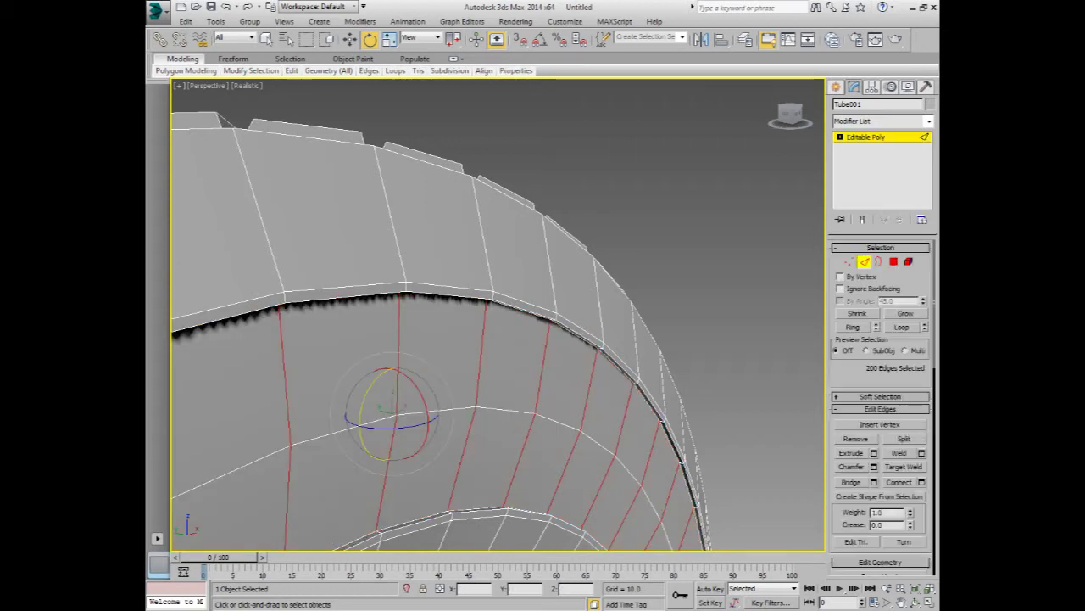
{"action": "left_click", "coordinate": [450, 288]}
{"action": "left_click", "coordinate": [495, 299]}
{"action": "middle_click_drag", "start_coordinate": [492, 339], "coordinate": [474, 254], "text": "alt"}
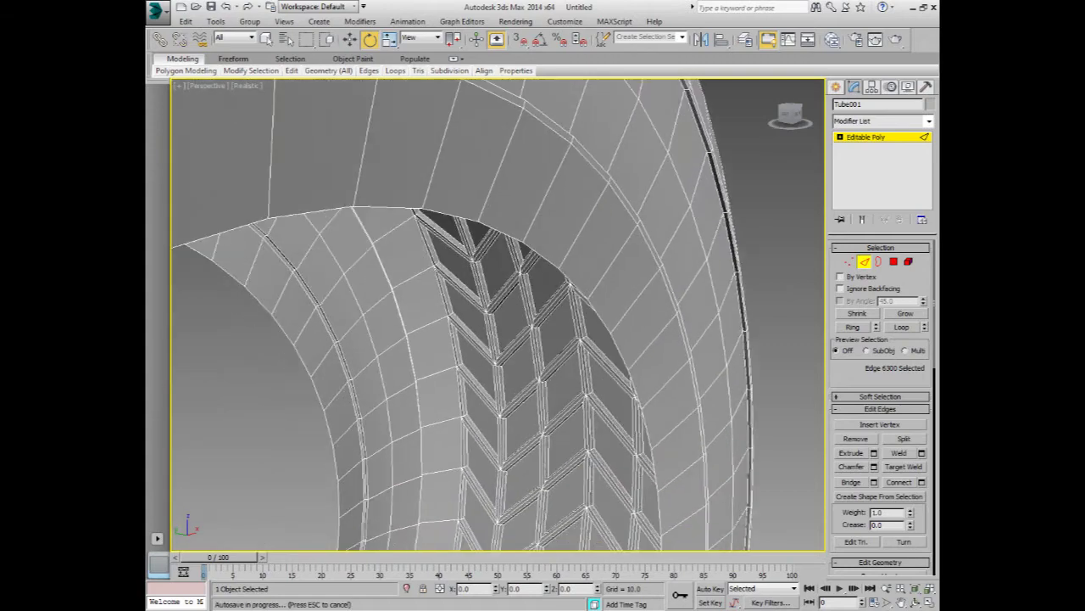
{"action": "mouse_move", "coordinate": [543, 322]}
{"action": "middle_mouse_down", "text": "alt"}
{"action": "mouse_move", "coordinate": [508, 306]}
{"action": "mouse_move", "coordinate": [576, 322]}
{"action": "middle_mouse_up", "text": "alt"}
{"action": "scroll", "coordinate": [496, 339], "scroll_direction": "down", "scroll_amount": 5}
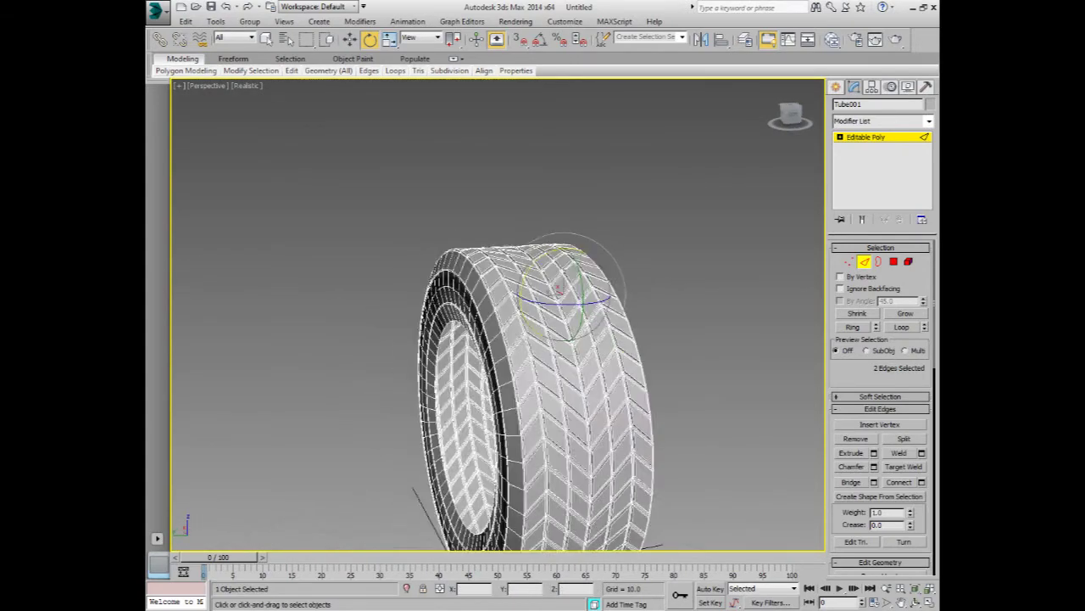
{"action": "scroll", "coordinate": [498, 315], "scroll_direction": "up", "scroll_amount": 5}
Extend the picked edges with Ring into a 200-edge loop circling the sidewall.
{"action": "mouse_move", "coordinate": [498, 315]}
{"action": "middle_mouse_down", "text": "alt"}
{"action": "mouse_move", "coordinate": [518, 271]}
{"action": "mouse_move", "coordinate": [505, 290]}
{"action": "middle_mouse_up", "text": "alt"}
{"action": "scroll", "coordinate": [498, 314], "scroll_direction": "down", "scroll_amount": 3}
{"action": "scroll", "coordinate": [500, 288], "scroll_direction": "up", "scroll_amount": 2}
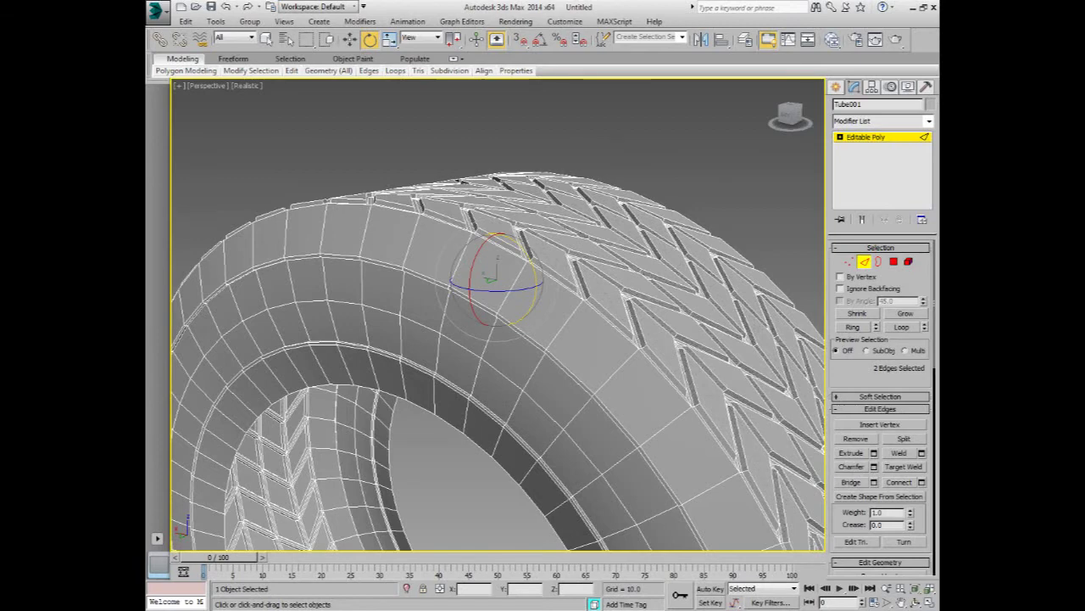
{"action": "scroll", "coordinate": [500, 289], "scroll_direction": "up", "scroll_amount": 2}
{"action": "scroll", "coordinate": [500, 288], "scroll_direction": "up", "scroll_amount": 2}
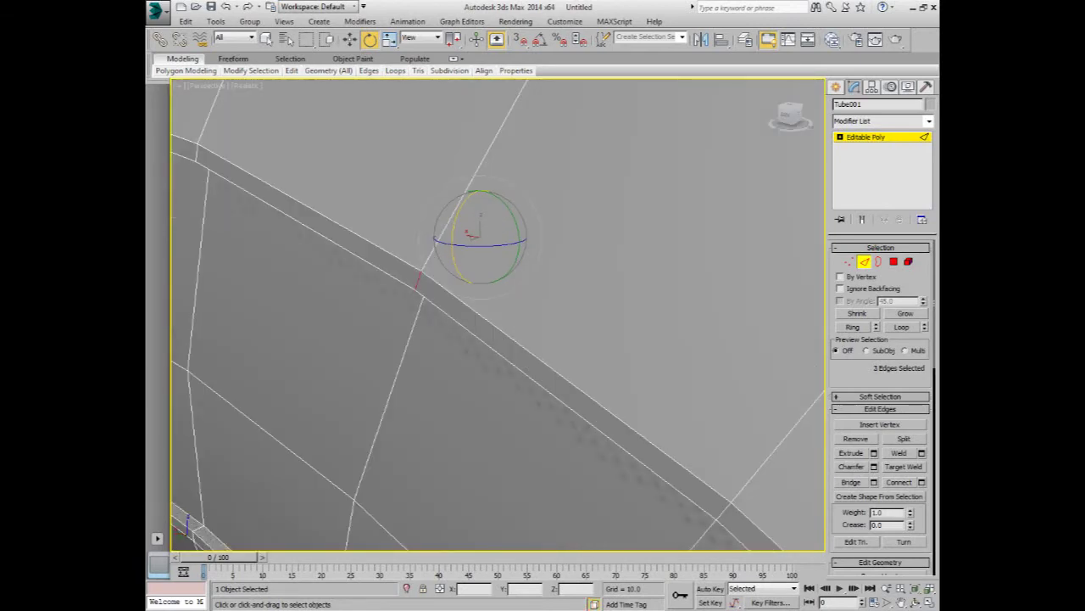
{"action": "scroll", "coordinate": [497, 315], "scroll_direction": "down", "scroll_amount": 3}
{"action": "scroll", "coordinate": [498, 314], "scroll_direction": "down", "scroll_amount": 1}
{"action": "scroll", "coordinate": [498, 314], "scroll_direction": "down", "scroll_amount": 1}
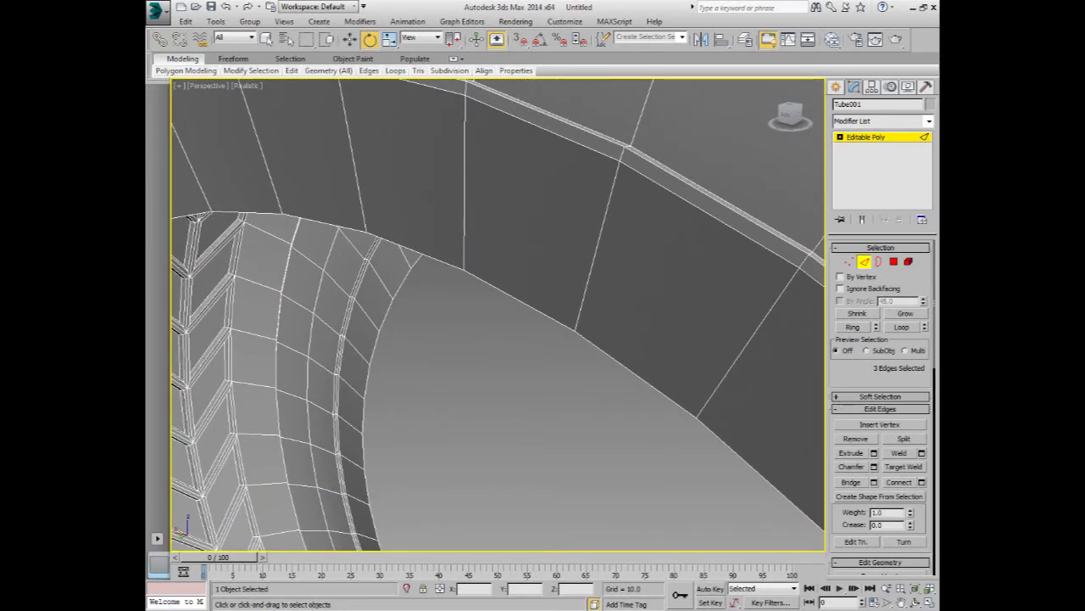
{"action": "scroll", "coordinate": [498, 315], "scroll_direction": "down", "scroll_amount": 3}
{"action": "scroll", "coordinate": [498, 315], "scroll_direction": "down", "scroll_amount": 2}
{"action": "mouse_move", "coordinate": [498, 314]}
{"action": "middle_mouse_down", "text": "alt"}
{"action": "mouse_move", "coordinate": [585, 301]}
{"action": "mouse_move", "coordinate": [568, 304]}
{"action": "middle_mouse_up", "text": "alt"}
{"action": "scroll", "coordinate": [543, 305], "scroll_direction": "up", "scroll_amount": 3}
{"action": "scroll", "coordinate": [543, 305], "scroll_direction": "up", "scroll_amount": 1}
{"action": "left_click", "coordinate": [852, 326]}
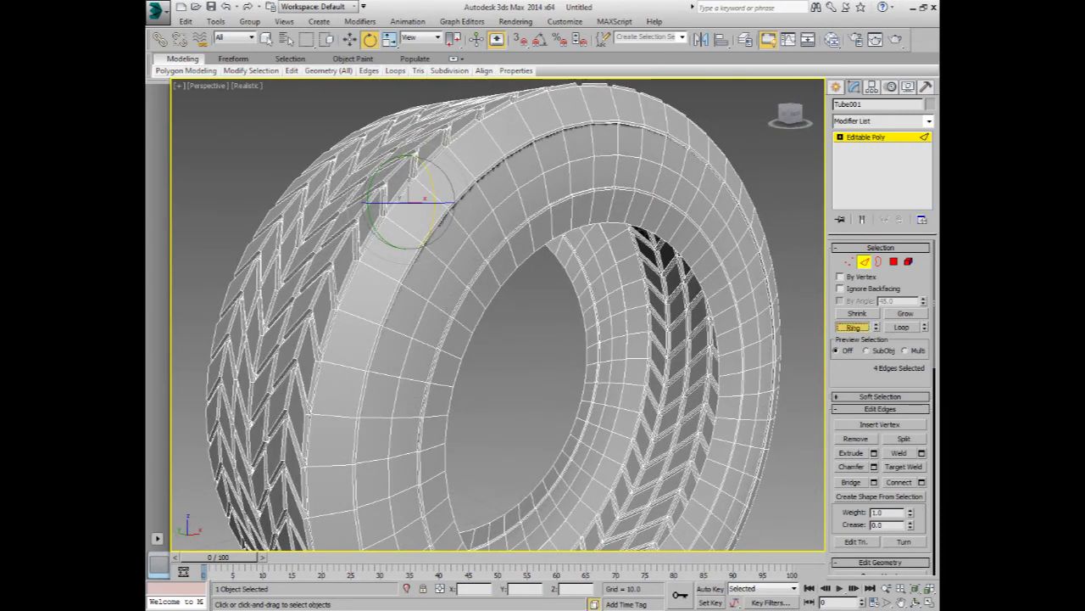
{"action": "right_click", "coordinate": [475, 175]}
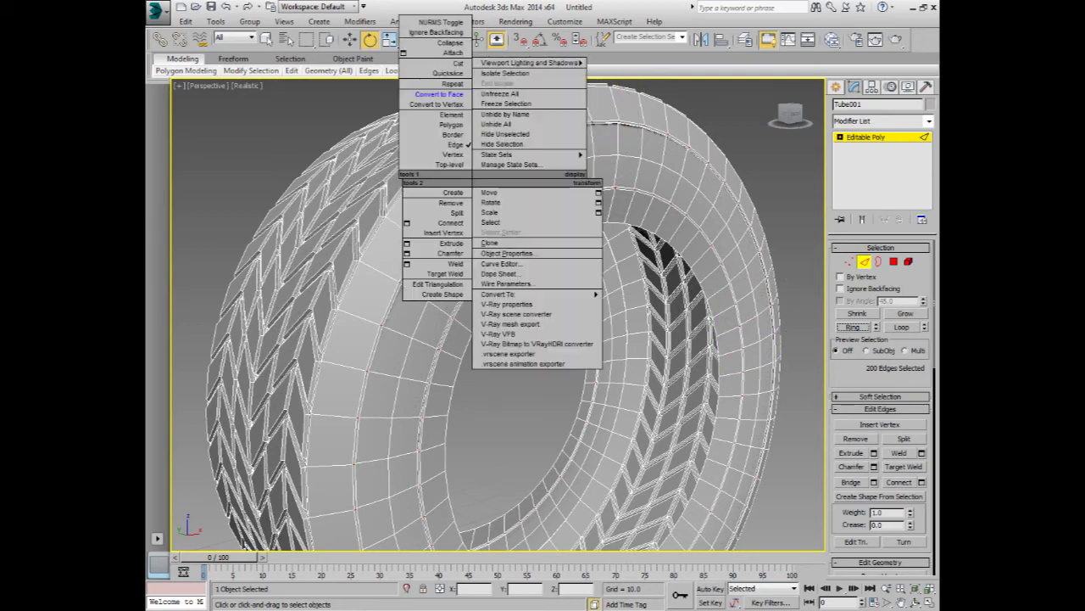
Convert the edge ring to faces, extrude them 0.315, then exit polygon mode and deselect.
{"action": "left_click", "coordinate": [436, 100]}
{"action": "key", "text": "4"}
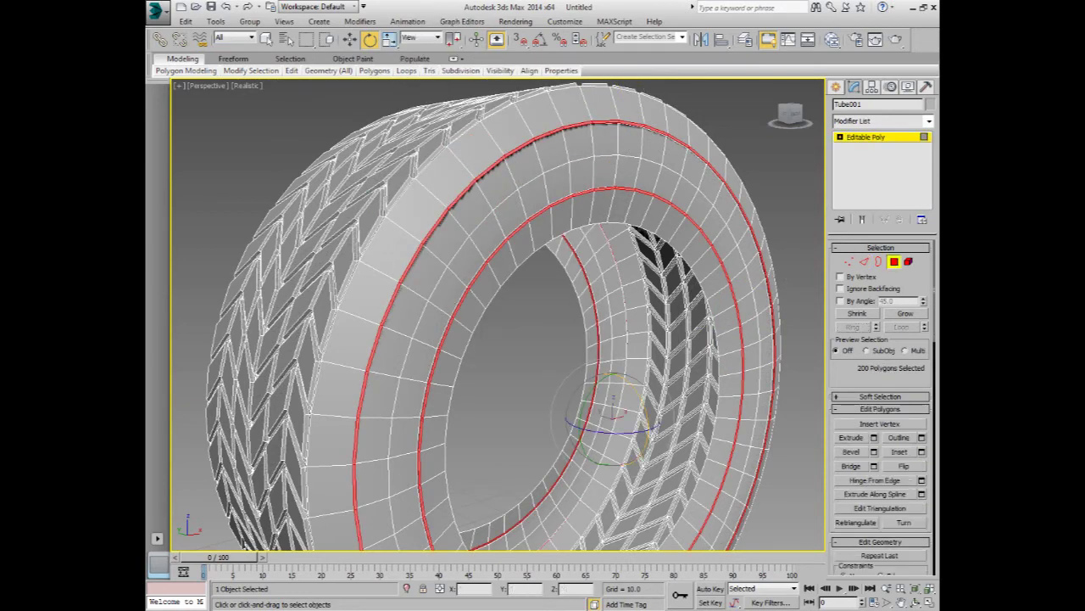
{"action": "key", "text": "shift+e"}
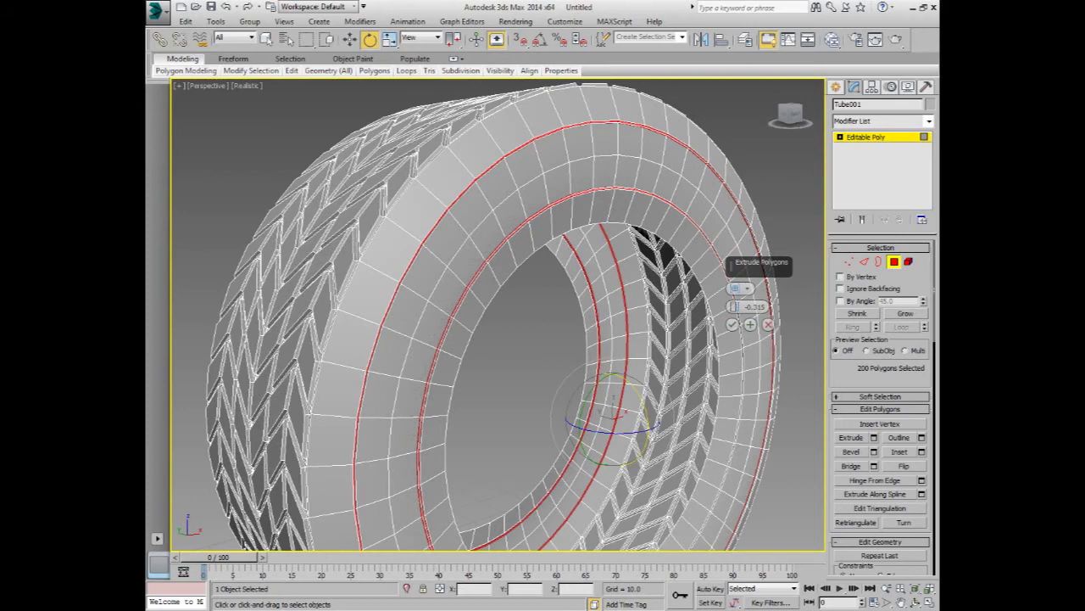
{"action": "left_click_drag", "start_coordinate": [734, 306], "coordinate": [734, 293]}
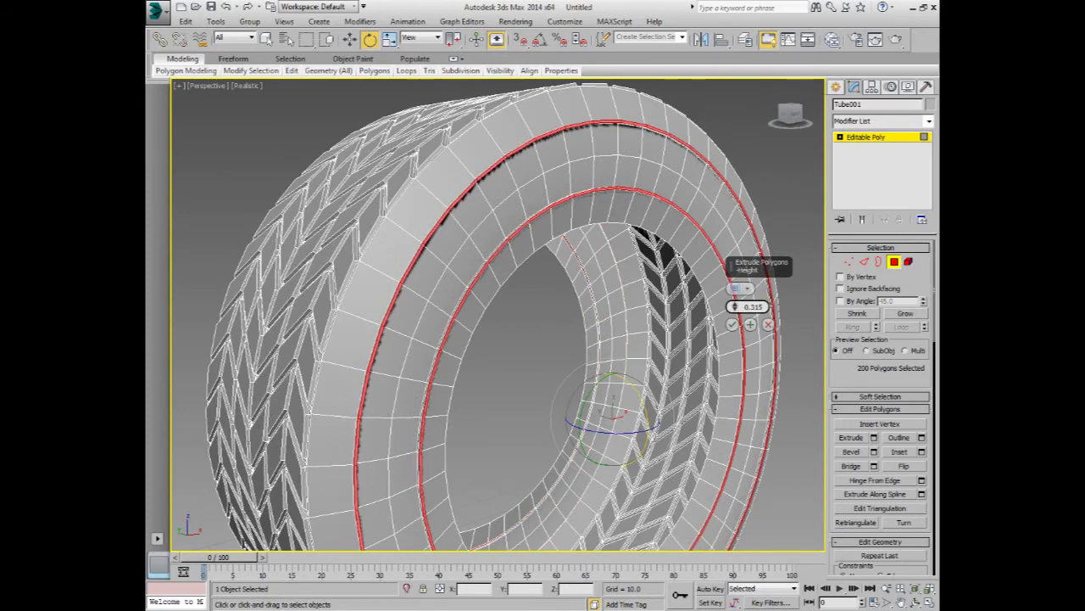
{"action": "left_click", "coordinate": [732, 324]}
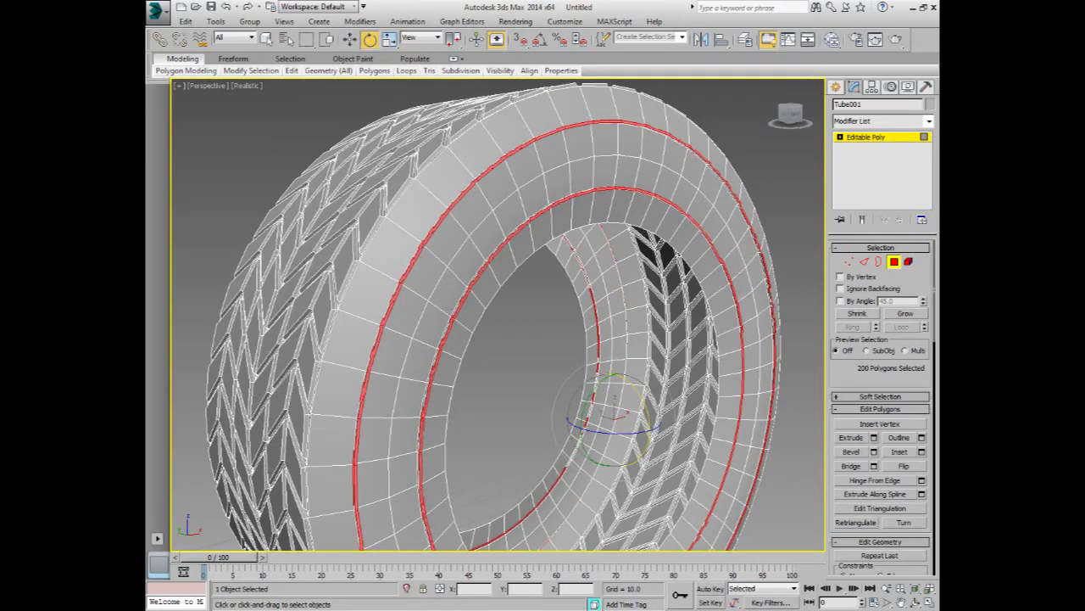
{"action": "key", "text": "4"}
{"action": "mouse_move", "coordinate": [498, 339]}
{"action": "middle_mouse_down", "text": "alt"}
{"action": "mouse_move", "coordinate": [542, 322]}
{"action": "mouse_move", "coordinate": [475, 284]}
{"action": "middle_mouse_up", "text": "alt"}
{"action": "key", "text": "ctrl+d"}
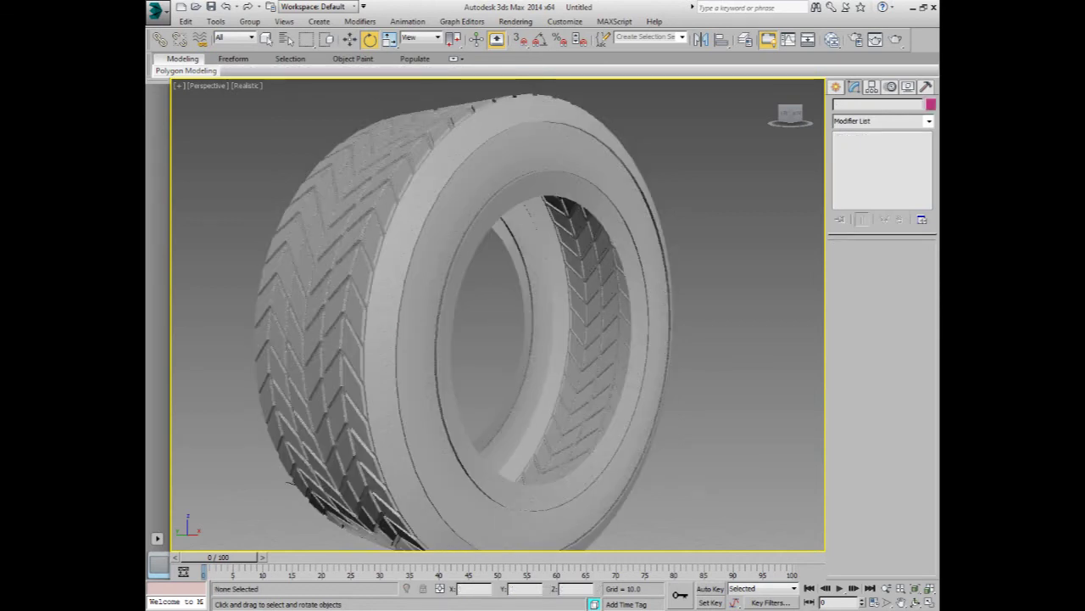